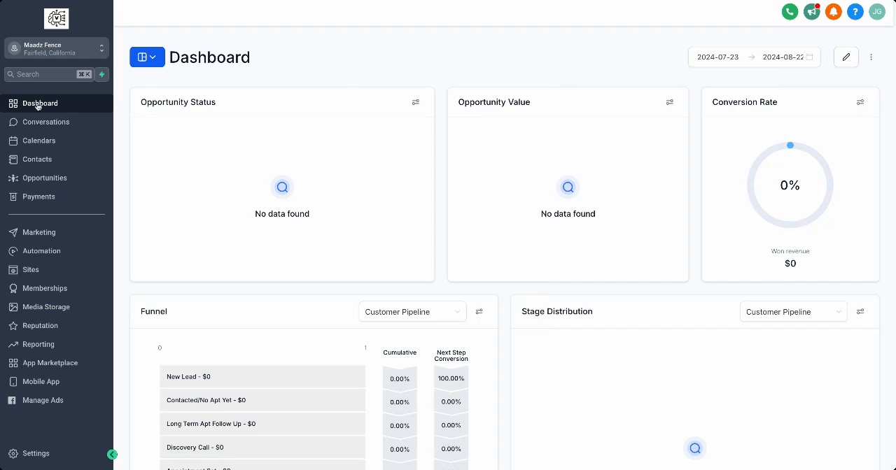
Open the Trust Center of the phone system in the business settings.
left_click(111, 457)
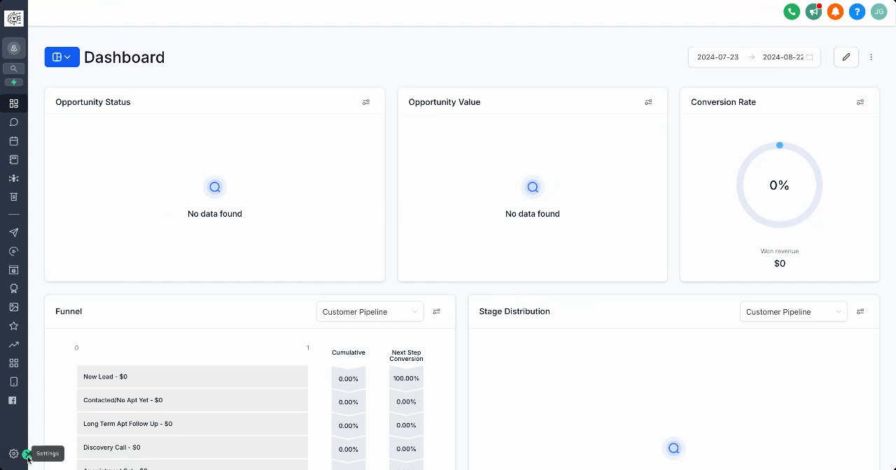
left_click(26, 455)
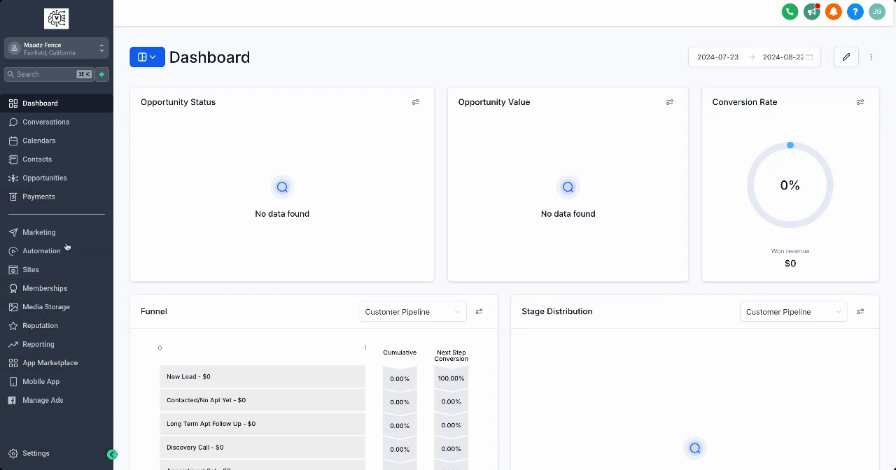
left_click(50, 455)
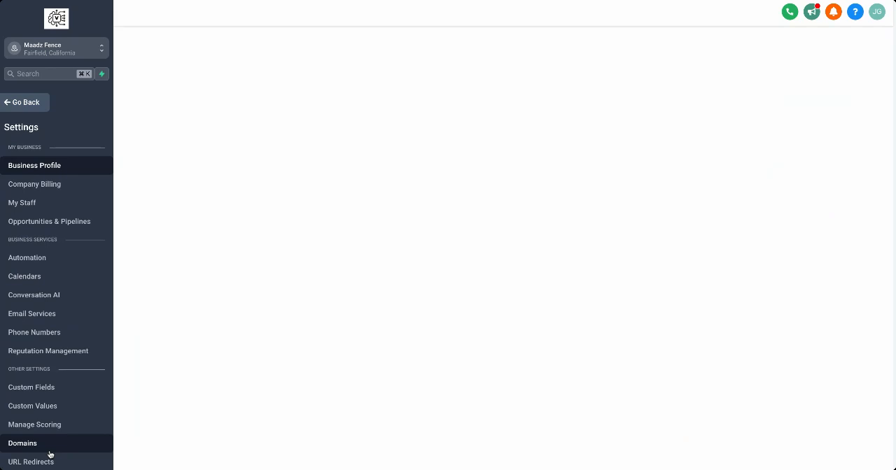
left_click(42, 333)
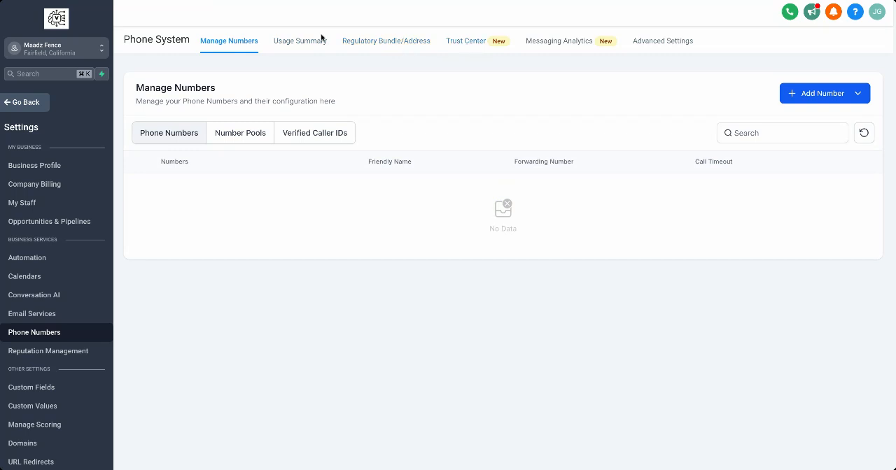
left_click(461, 45)
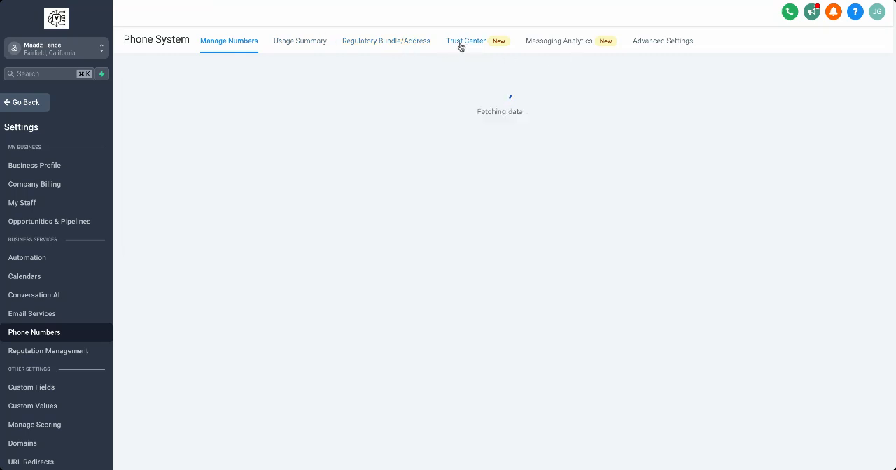
Start the A2P registration and submit the profile needs for a US or Canadian business that has a tax ID.
scroll(234, 346, "down", 3)
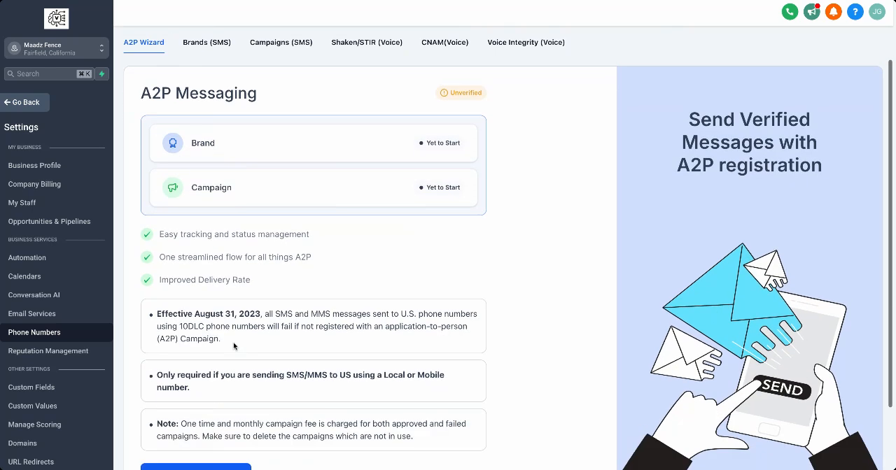
scroll(234, 346, "down", 1)
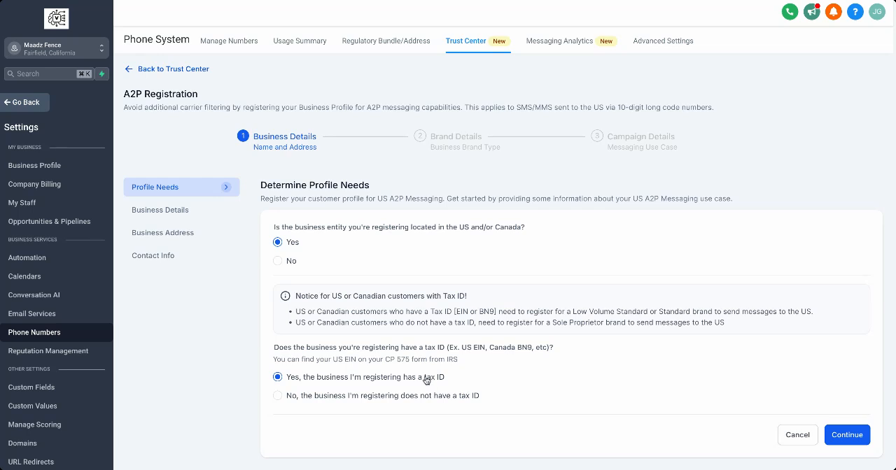
left_click(845, 434)
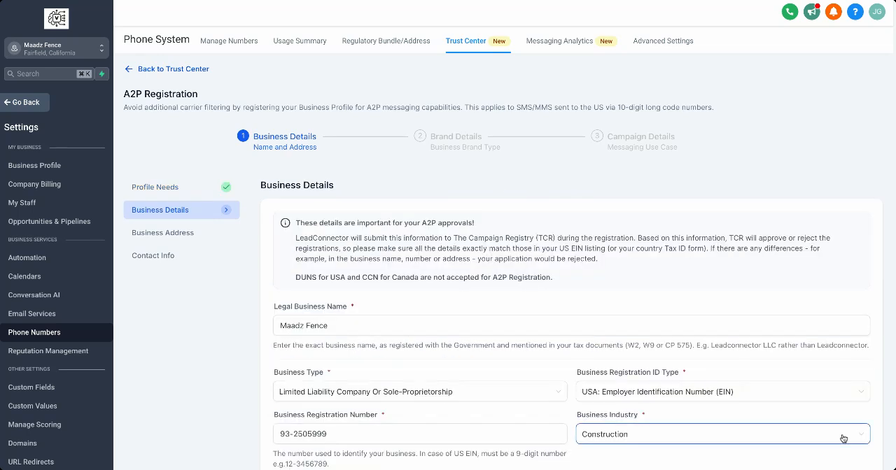
Check the business name, registration number, email and website, select Construction as the industry, and submit the business details.
scroll(378, 320, "down", 3)
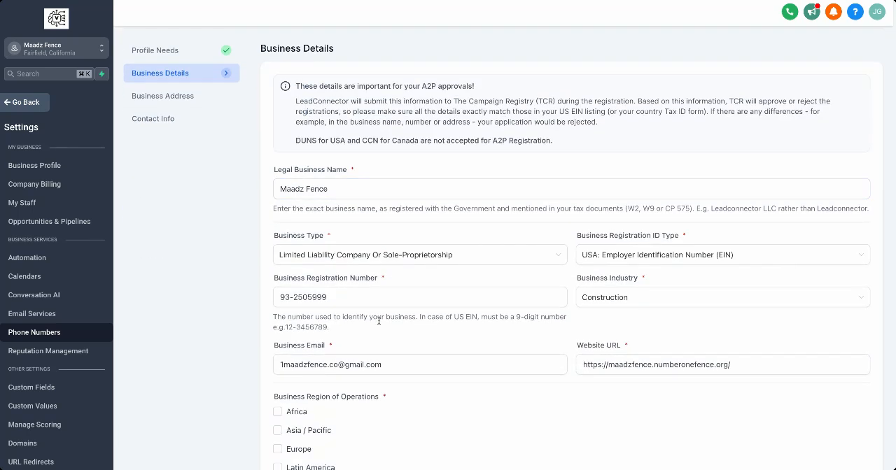
scroll(373, 247, "down", 2)
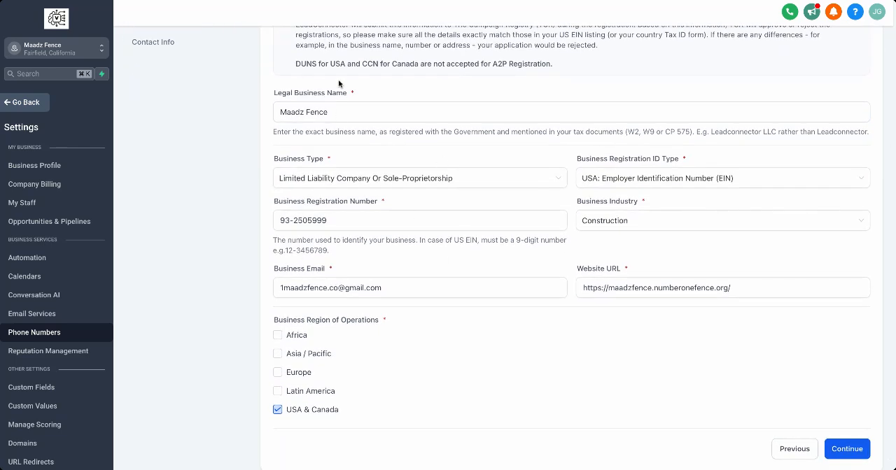
left_click(336, 109)
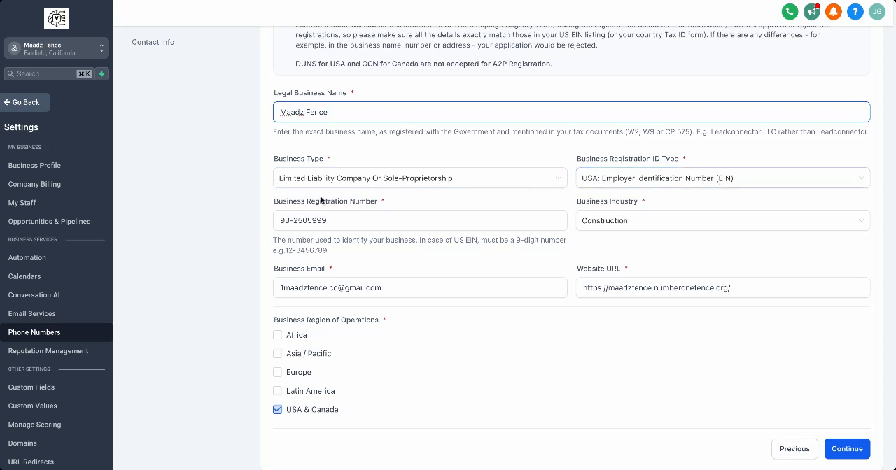
left_click(336, 223)
left_click_drag(336, 222, 229, 215)
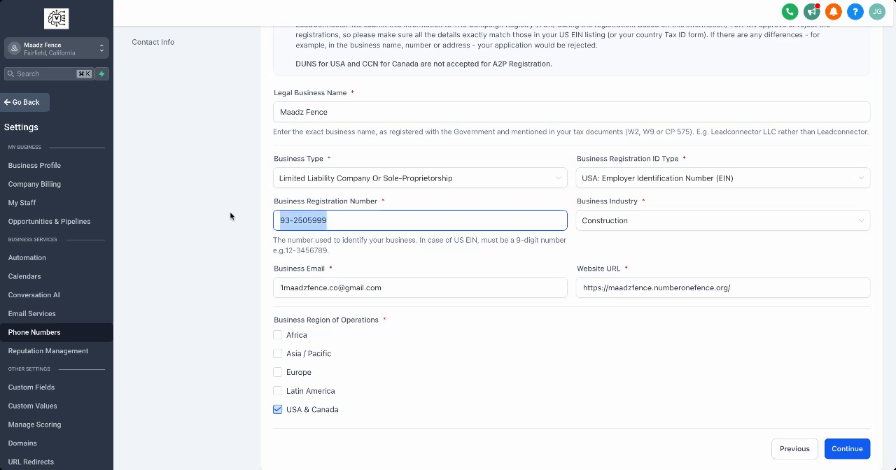
left_click(427, 227)
left_click(616, 229)
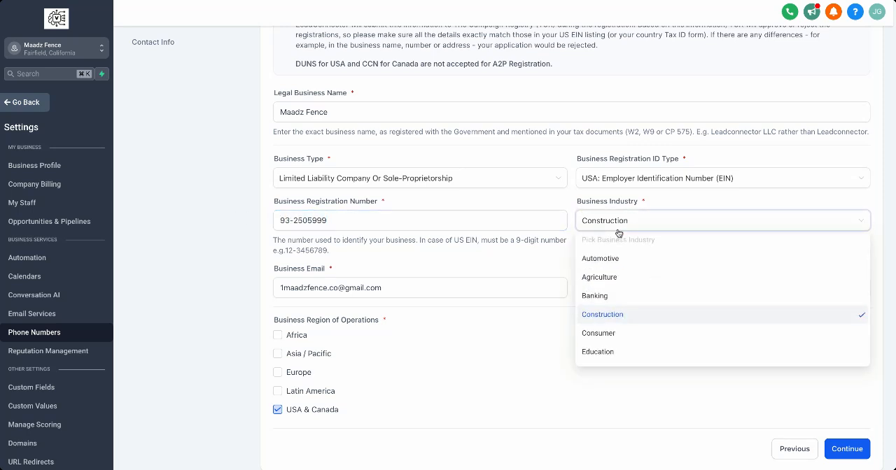
left_click(634, 315)
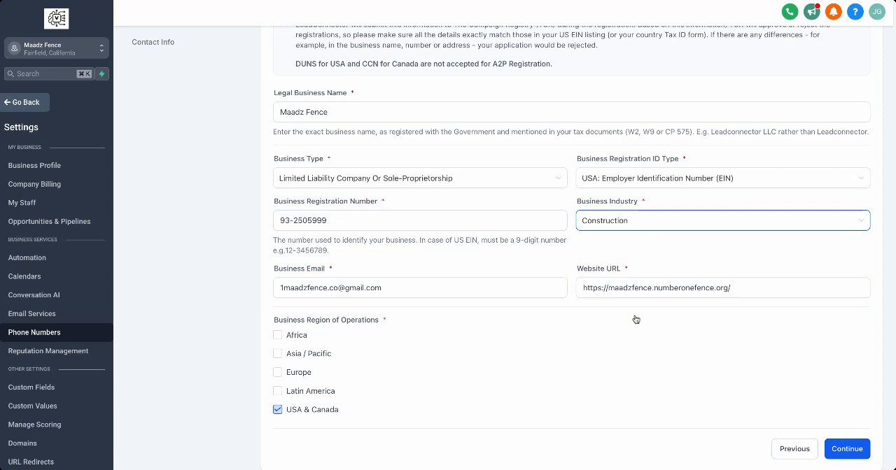
left_click(384, 287)
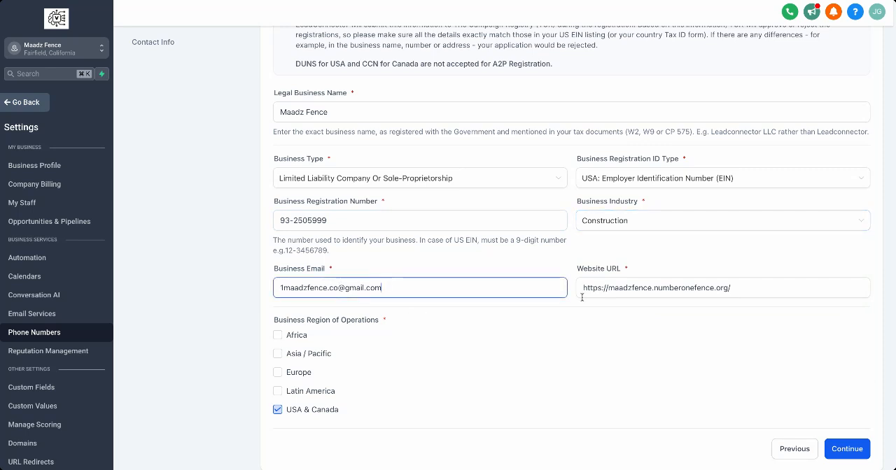
left_click(751, 295)
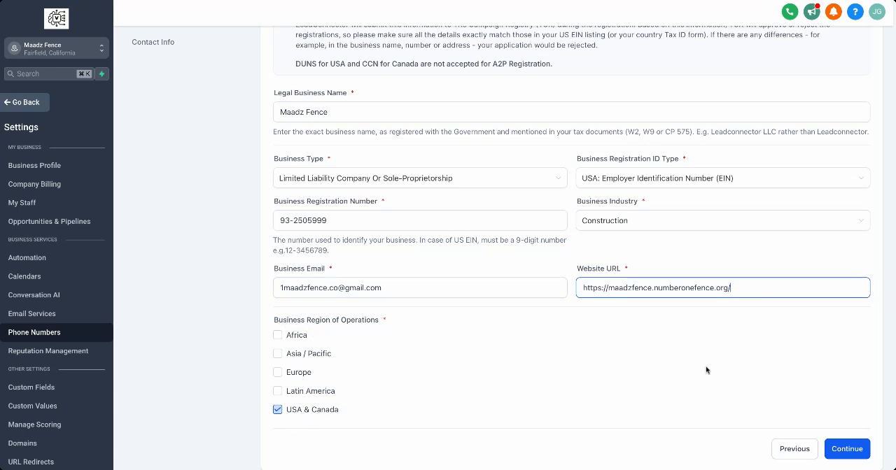
left_click(847, 449)
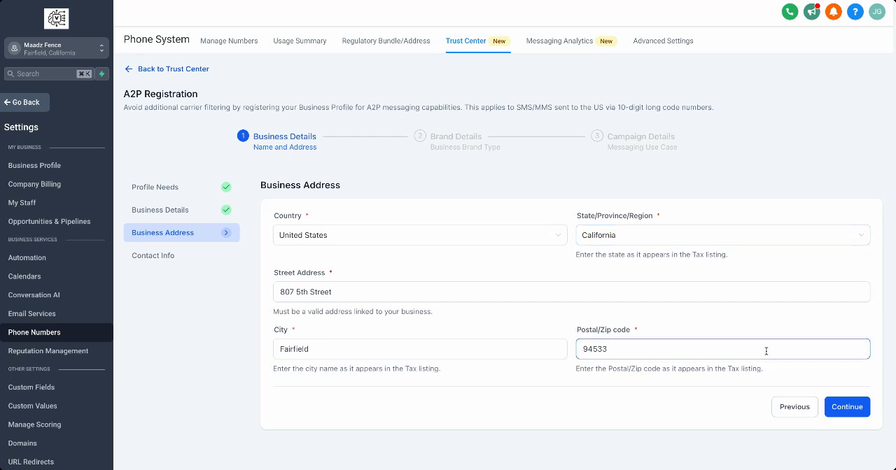
Accept the business address and submit the authorized representative's contact details with Director as the job position.
left_click(852, 407)
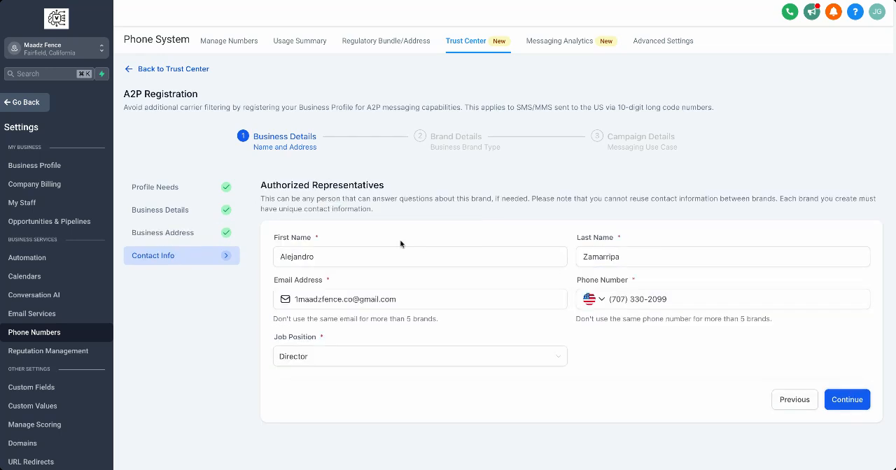
left_click(286, 256)
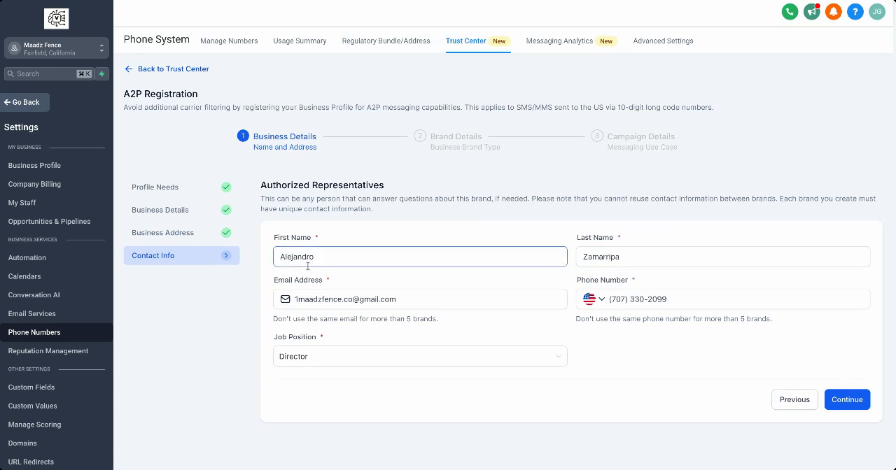
left_click(319, 301)
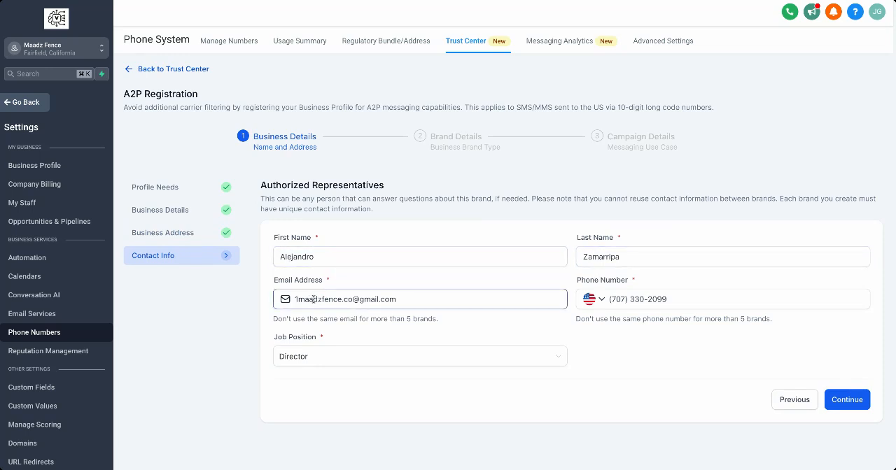
left_click(628, 300)
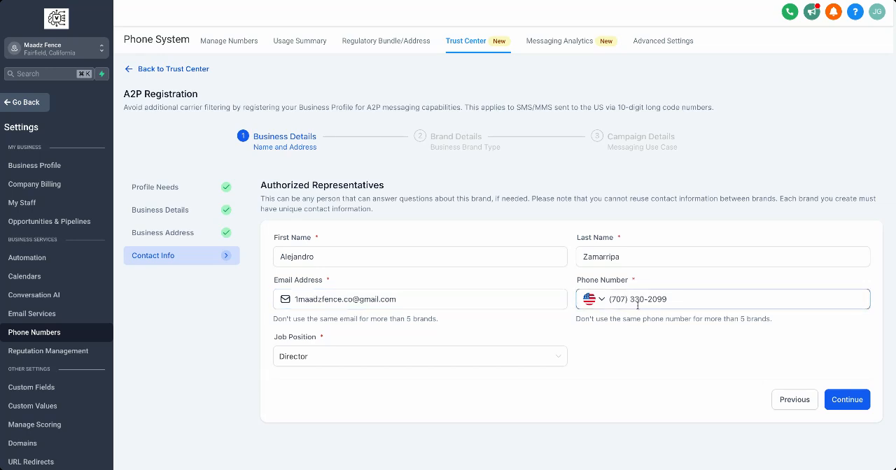
left_click(384, 358)
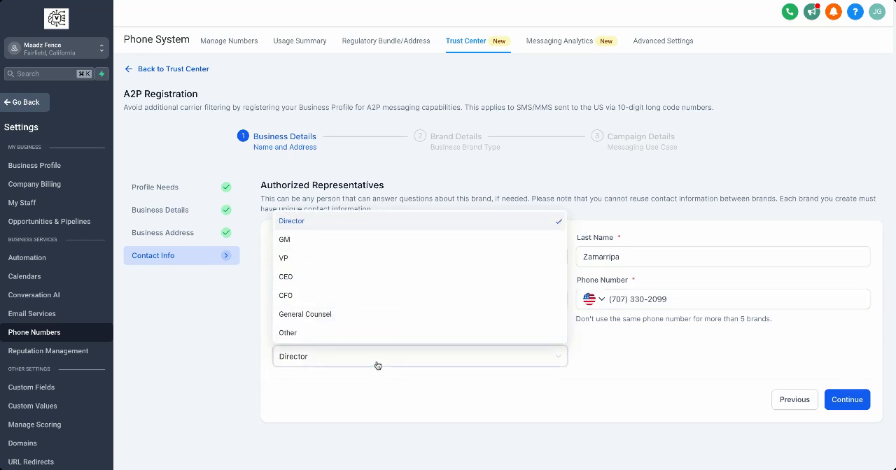
left_click(375, 224)
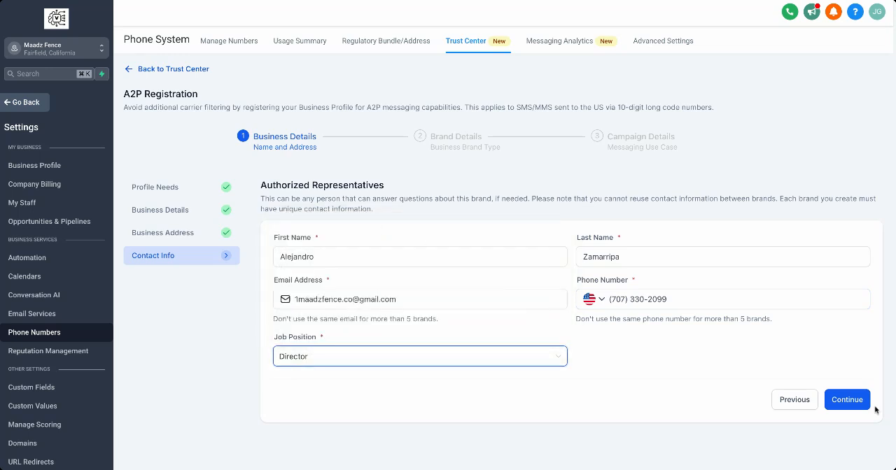
left_click(847, 401)
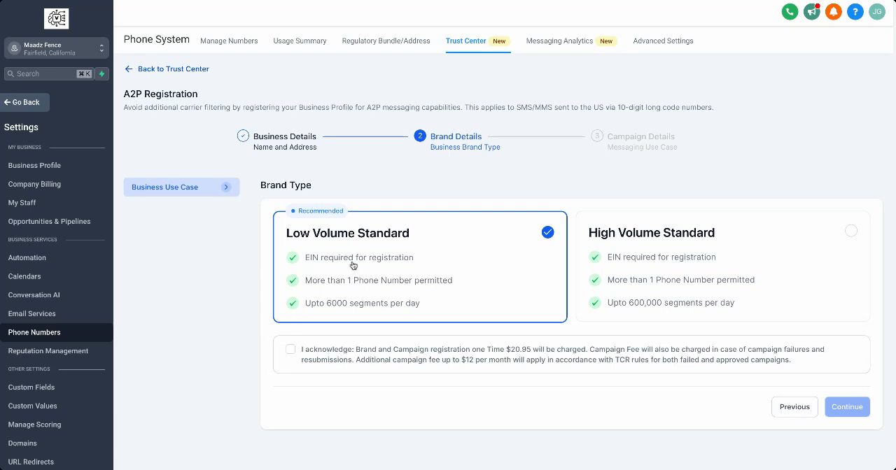
Acknowledge the registration and campaign fees for the Low Volume Standard brand type and proceed to the campaign details.
left_click(289, 352)
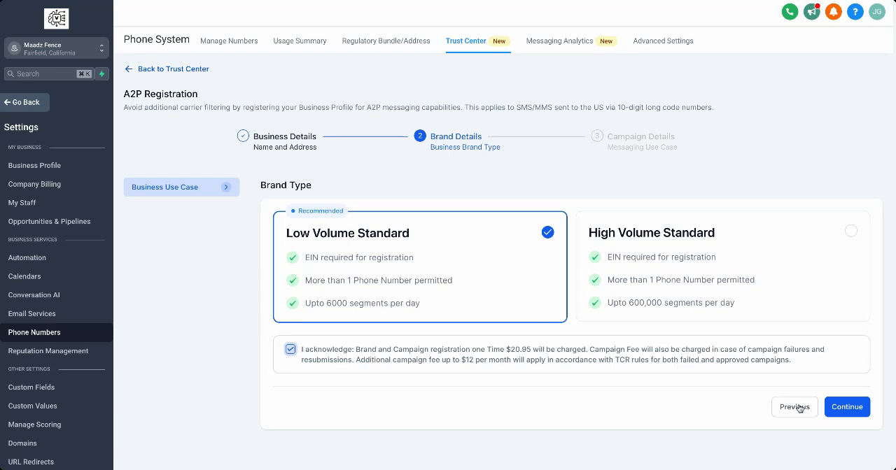
left_click(839, 410)
Fill in the use case description with the prepared text about appointment confirmations, message notifications and special offers to opted-in clients.
scroll(409, 249, "down", 1)
scroll(409, 249, "down", 3)
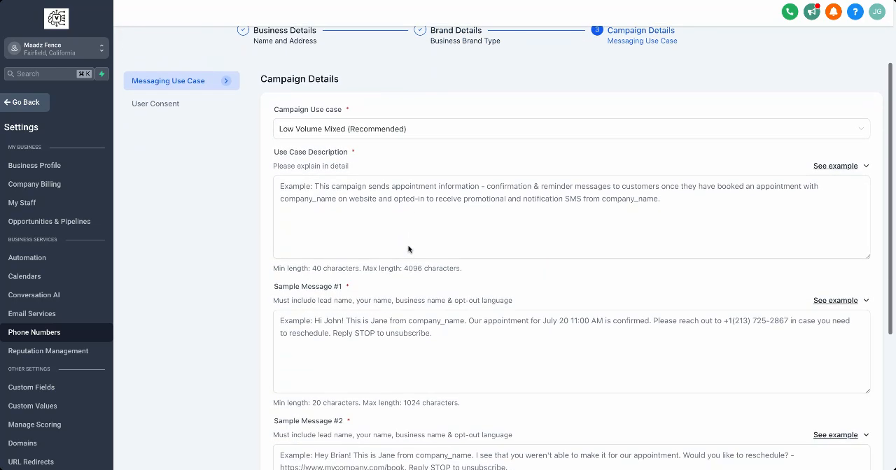
scroll(410, 249, "down", 1)
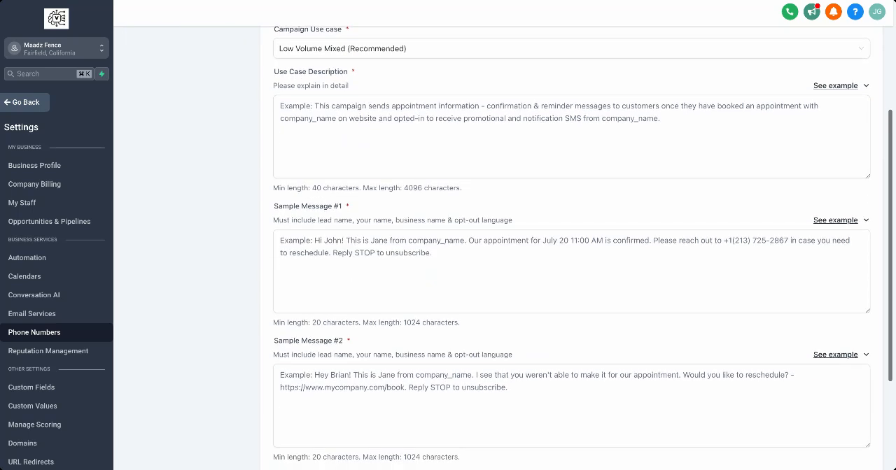
scroll(409, 249, "up", 1)
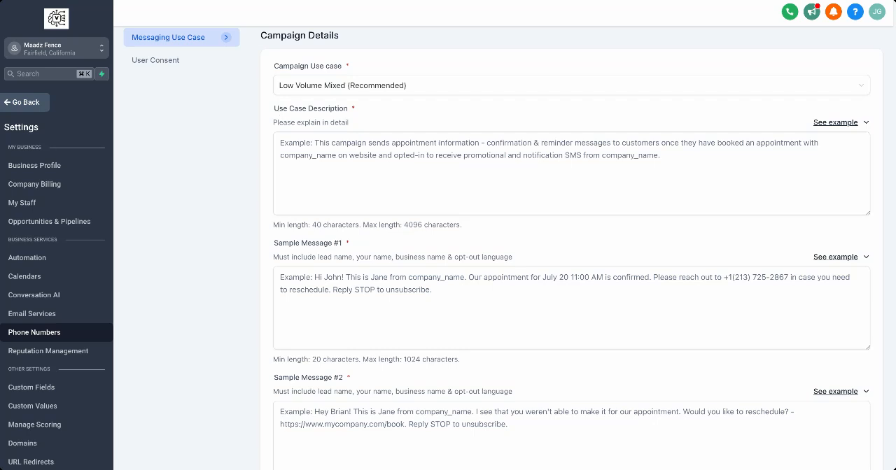
left_click(409, 210)
type("This campaign sends appointment confirmations, message notifications, and offers for special savings and free consultations to existing clients or new clients who have opted in to receive SMS notifications. The communications are sent via in-person POS, website forms, or webchat.")
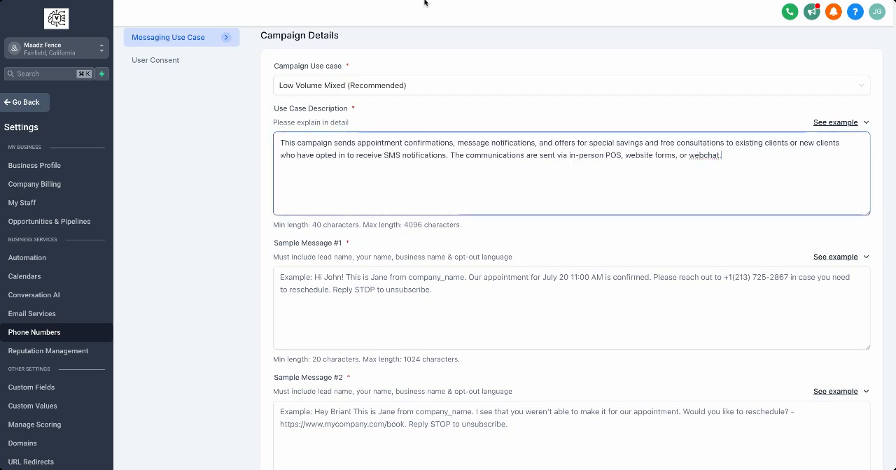
Fill Sample Message #1 with the prepared appointment confirmation template that includes name placeholders and a STOP opt-out.
left_click(425, 2)
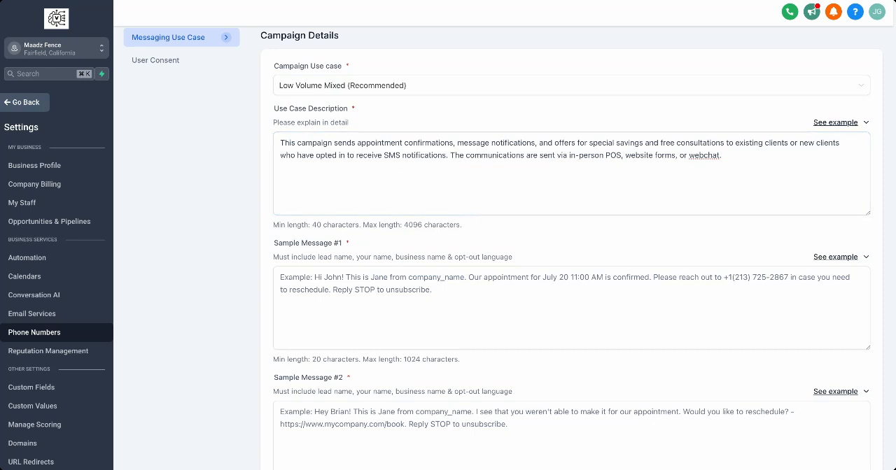
left_click(276, 211)
left_click(366, 295)
type("David, it's [Name] from [Business Name]. Thanks for opting in to receive SMS notifications. I just saved a time for you on Thursday, November 30th , 2023, at 10:00 AM, and I'll see you then! If anything changes, just let me know. If you need to opt out, reply STOP.")
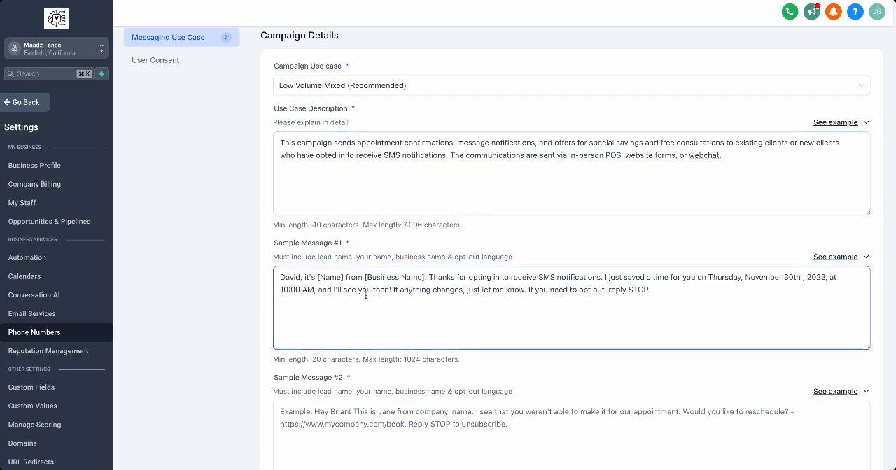
Replace the placeholders in Sample Message #1 with the representative's short first name and the business name Maadz Fence.
left_click_drag(344, 277, 318, 276)
type("Al")
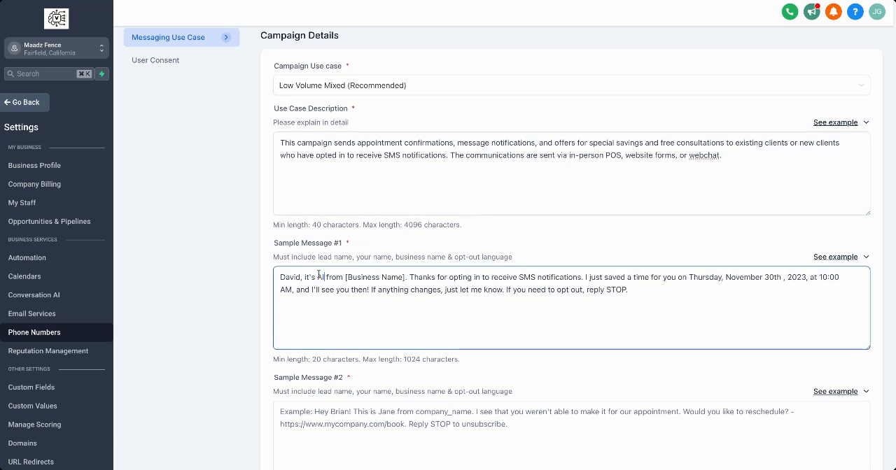
left_click_drag(405, 277, 346, 277)
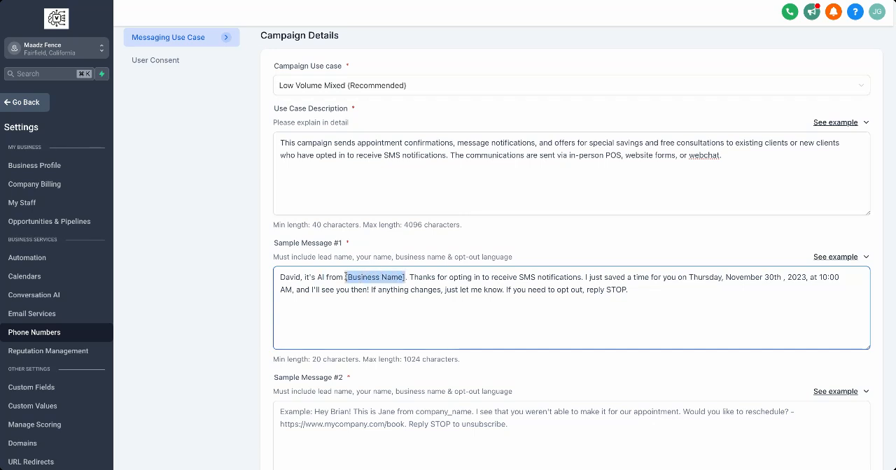
type("Maadz ")
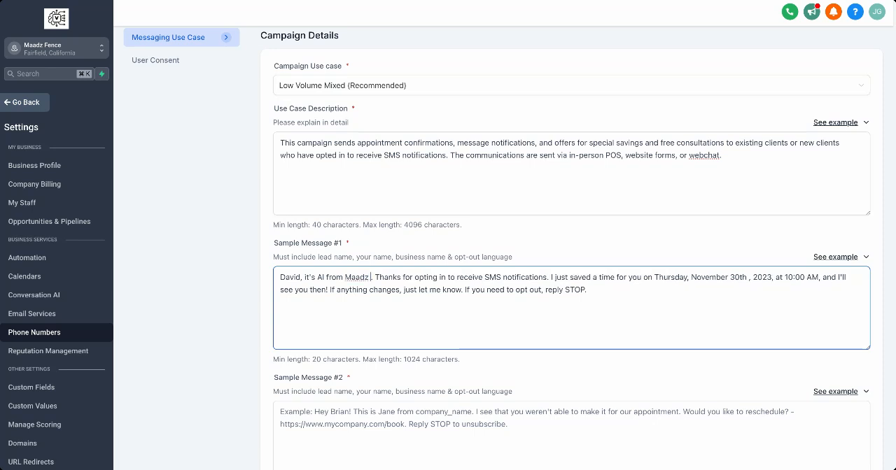
type("Fence")
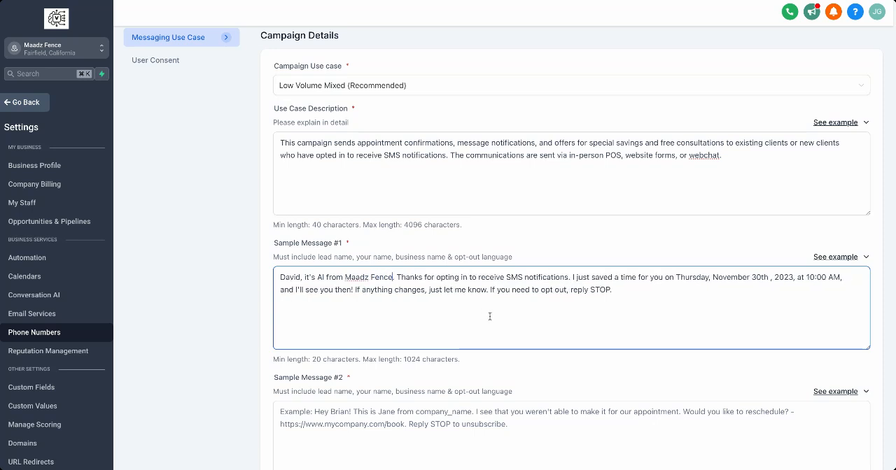
Fill Sample Message #2 with the prepared free consultation voucher template that includes name placeholders and a STOP opt-out.
left_click(353, 1)
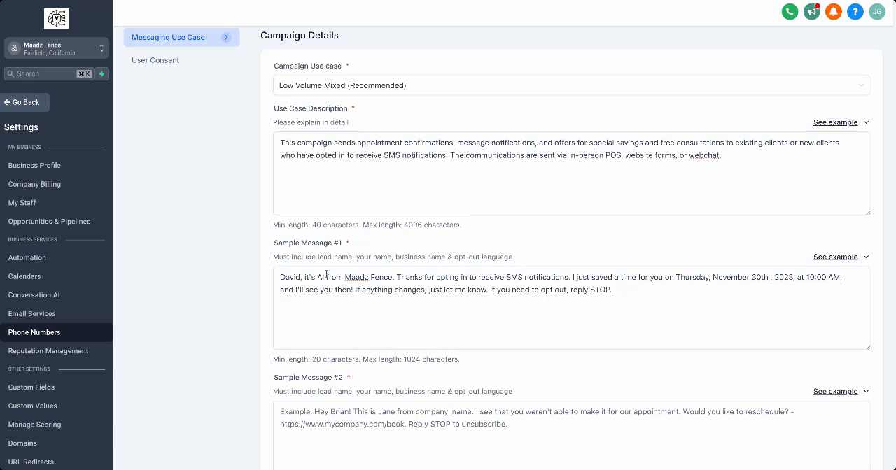
left_click(367, 282)
scroll(355, 303, "down", 3)
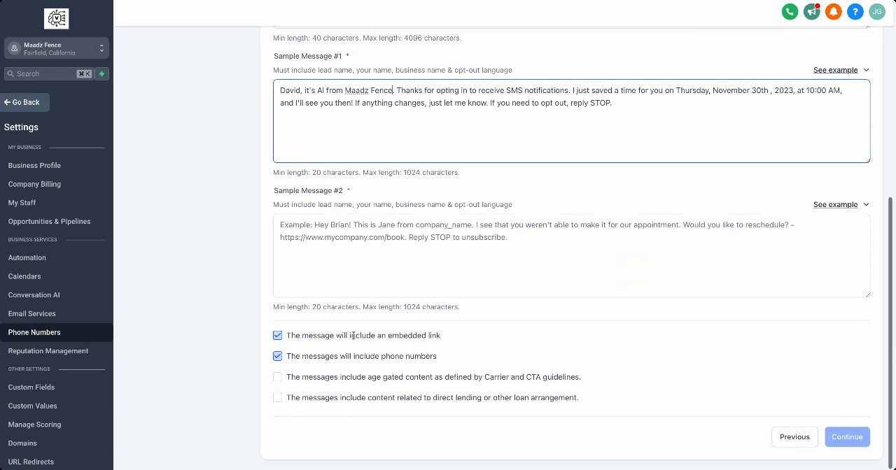
left_click(350, 217)
type("David, it's [Name] from [Business Name]. Thanks for opting in to receive messages. Today, we are giving out a 4 vouchers to our past clients for a free Consultation. Would you like one? If you need to opt out, reply STOP.")
Replace the placeholders in Sample Message #2 with the representative and business names from Sample Message #1, and continue to User Consent.
left_click(396, 124)
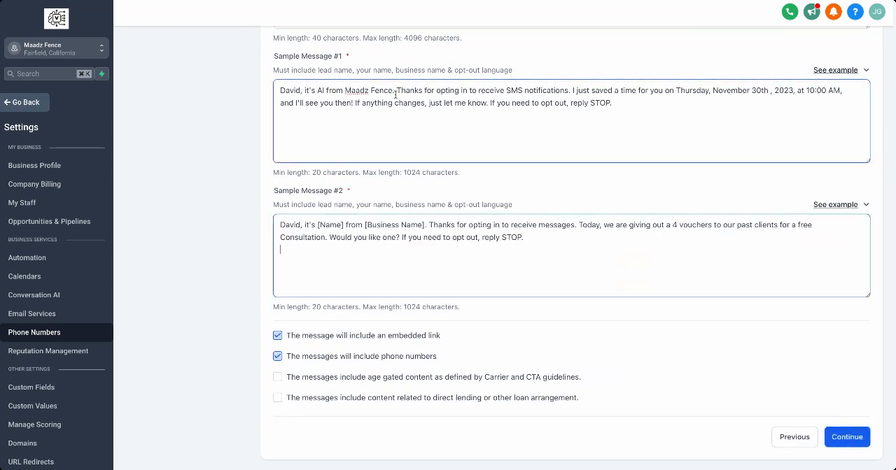
left_click_drag(393, 89, 317, 90)
key("super+c")
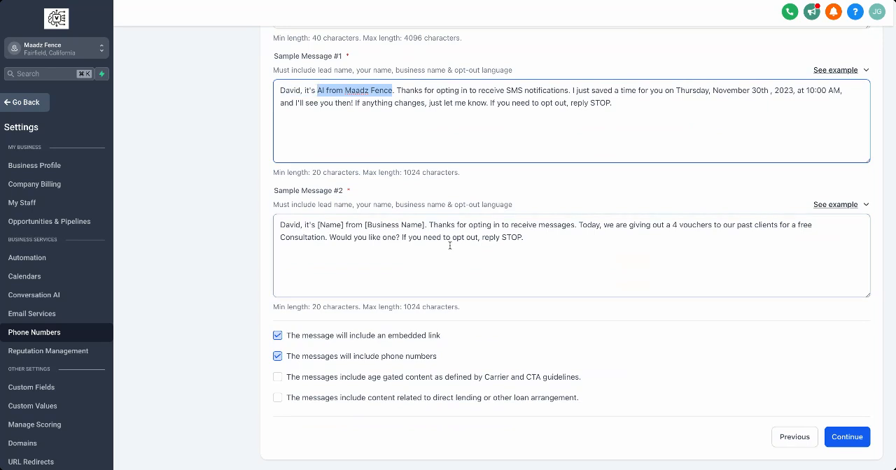
left_click(424, 224)
left_click_drag(424, 225, 319, 224)
key("super+v")
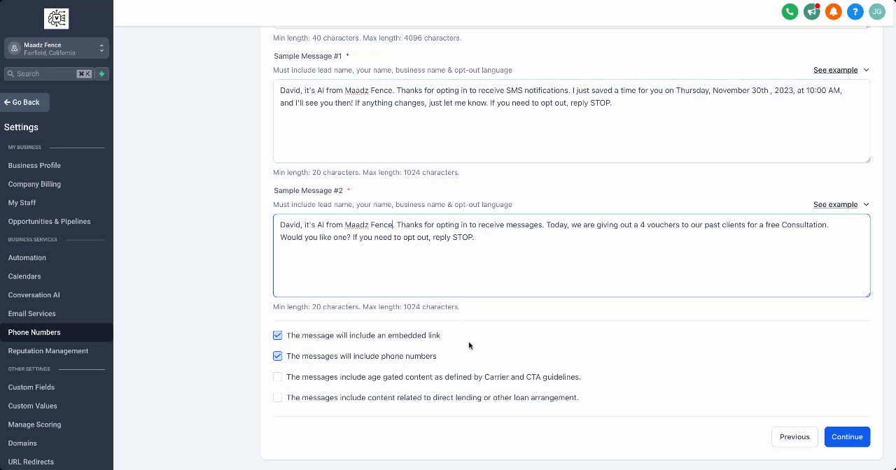
left_click(847, 437)
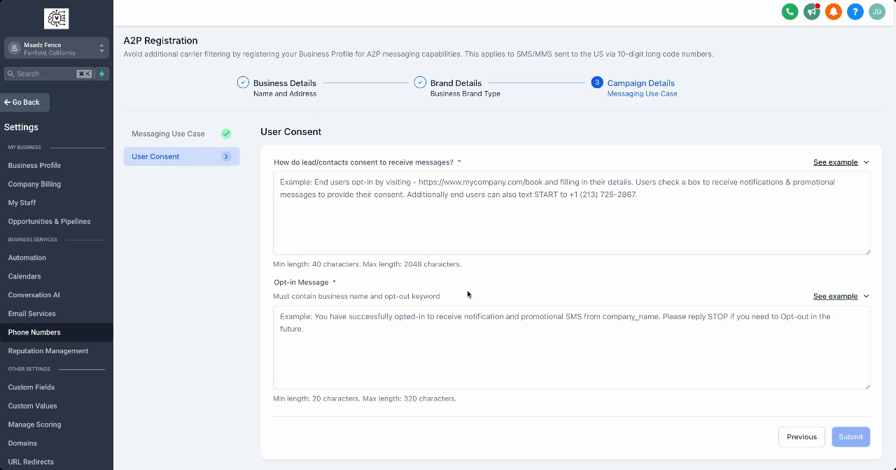
left_click(427, 220)
type("End users opt in through an appointment form on the website: [https://yourwebsite.com]. Users check a box with optional consent language to receive messages from us to provide their consent at the end of the appointment form")
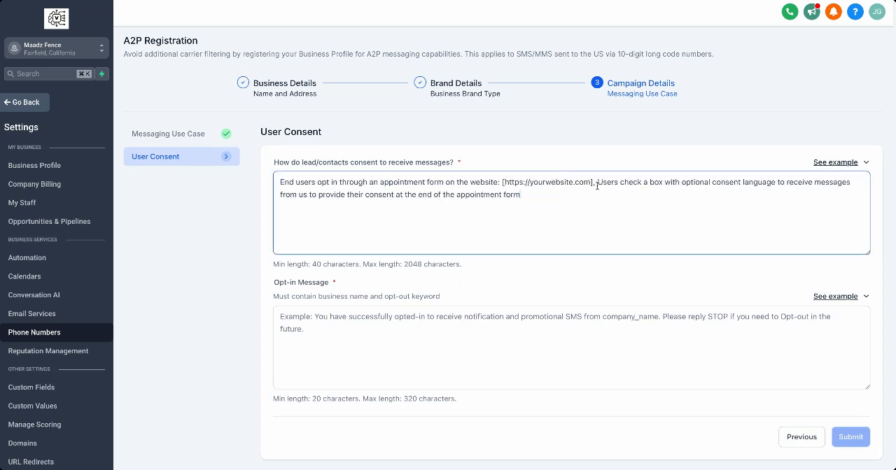
left_click_drag(594, 183, 499, 175)
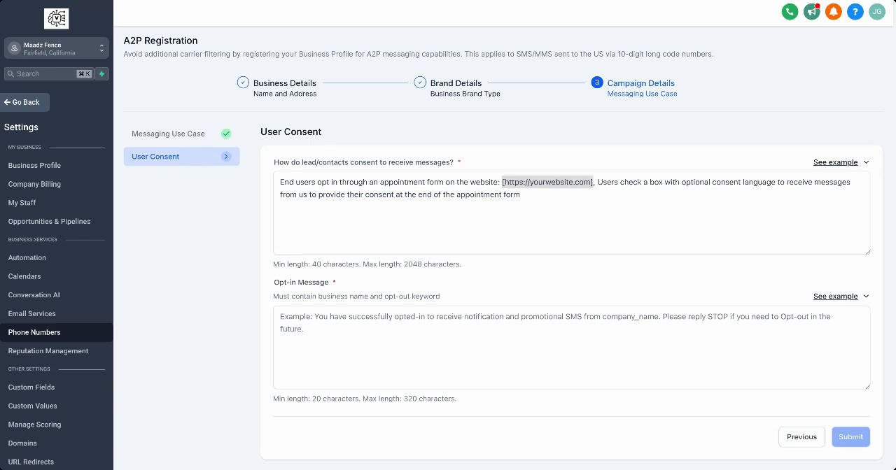
type("https://maadzfence.numberonefence.org")
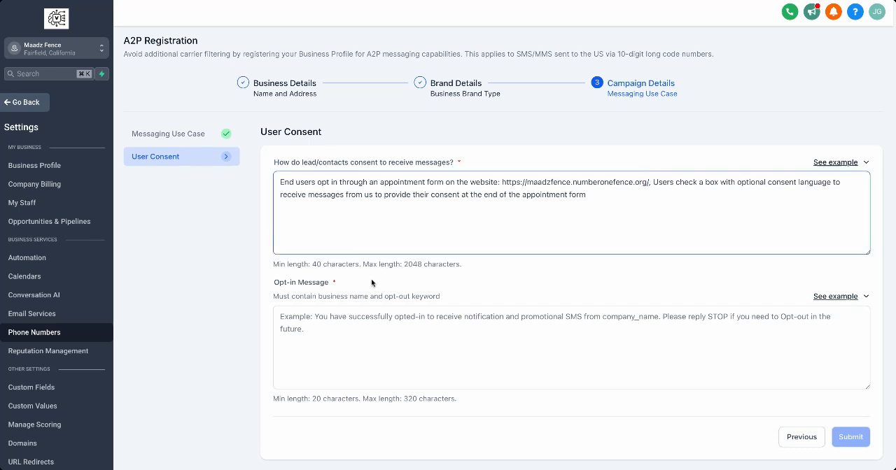
Set the opt-in message to "You are successfully opted in for messages from MS Construction. Reply STOP to unsubscribe." and submit the registration.
left_click(366, 326)
type("You are successfully opted in for messages from MS Construction. Reply STOP to unsubscribe.")
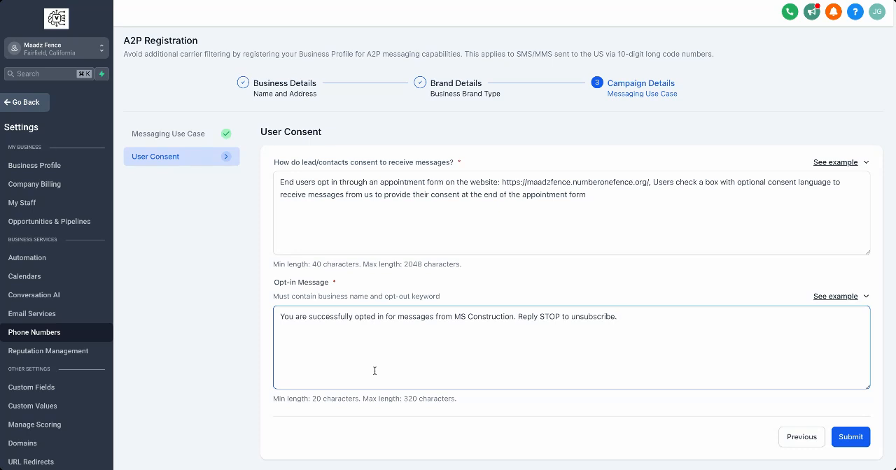
left_click(852, 438)
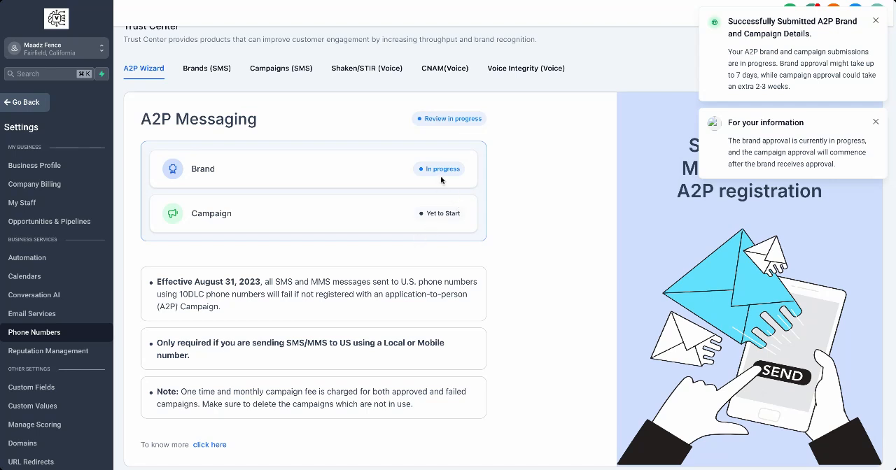
Switch to the Shannon Fence Co Inc sub-account and review its brand and campaign status in the Trust Center.
left_click(70, 49)
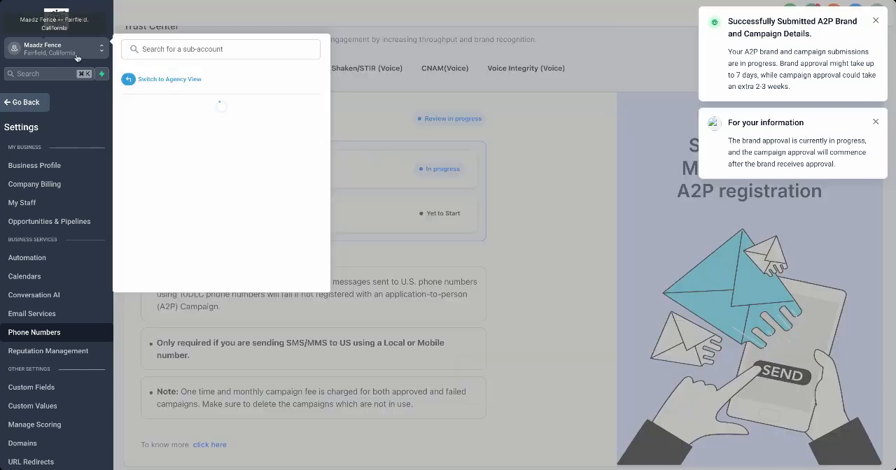
left_click(217, 132)
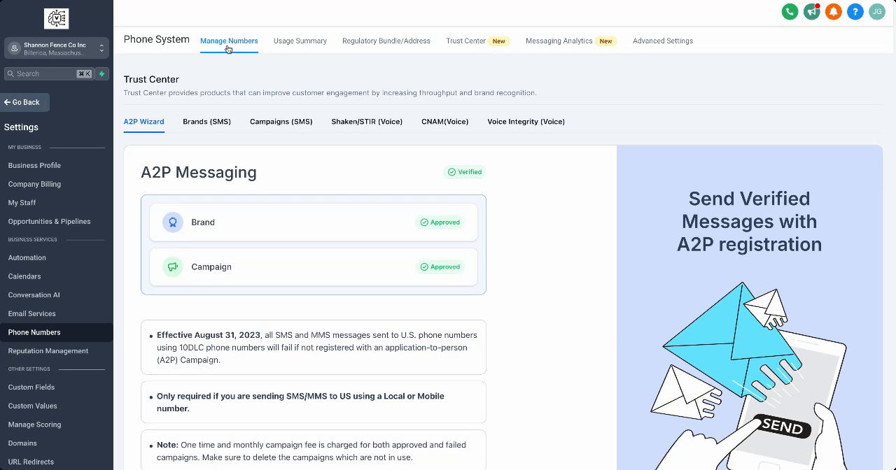
scroll(283, 245, "down", 1)
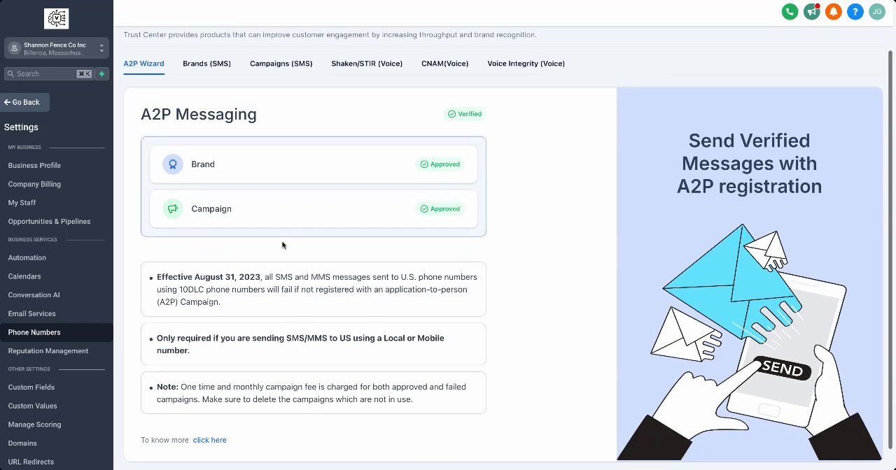
scroll(282, 245, "up", 2)
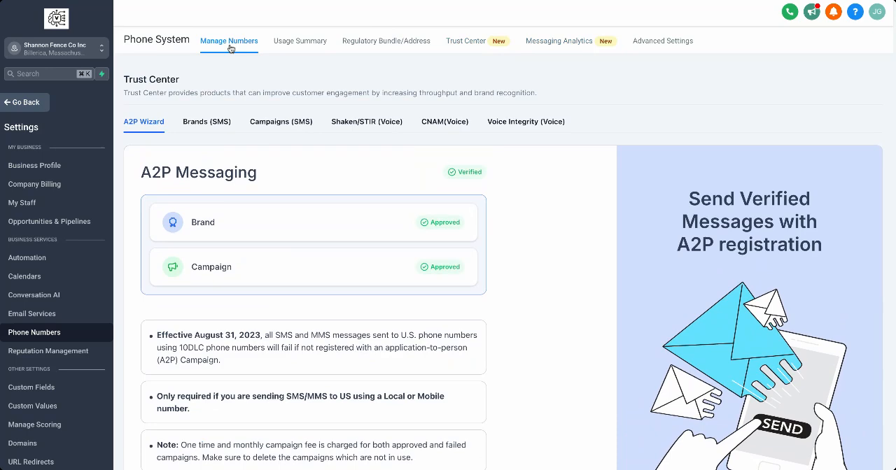
left_click(464, 44)
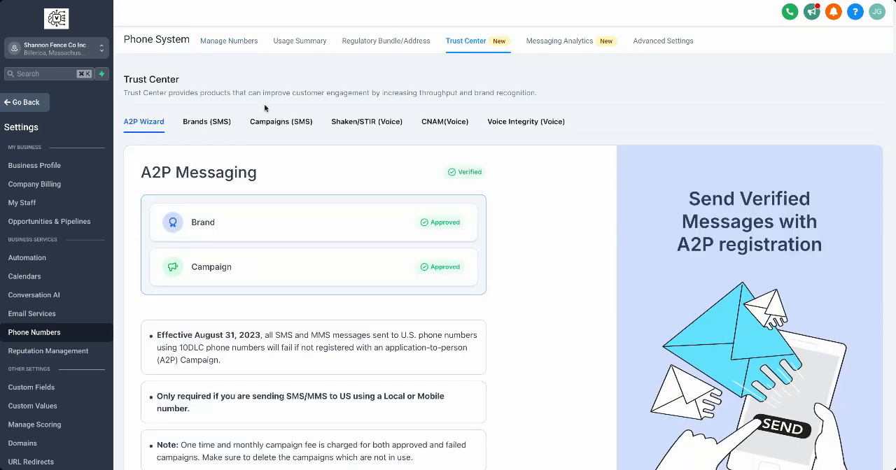
Start adding a new phone number for the sub-account from its number management page.
left_click(210, 46)
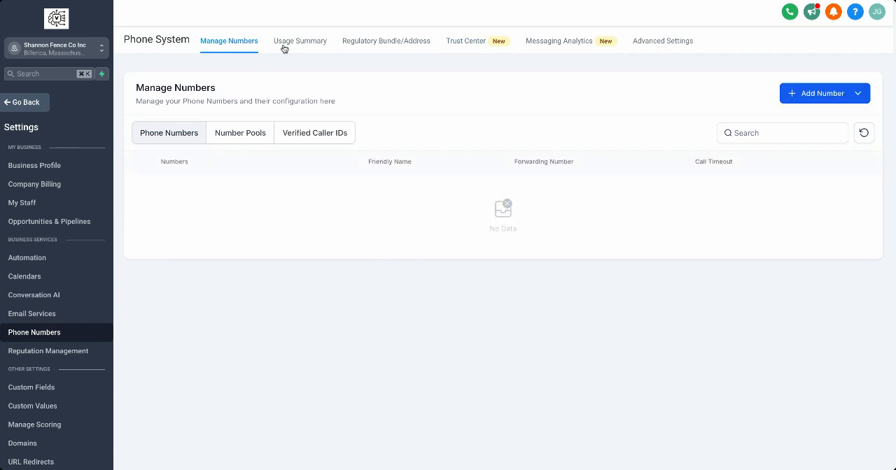
left_click(829, 99)
left_click(830, 118)
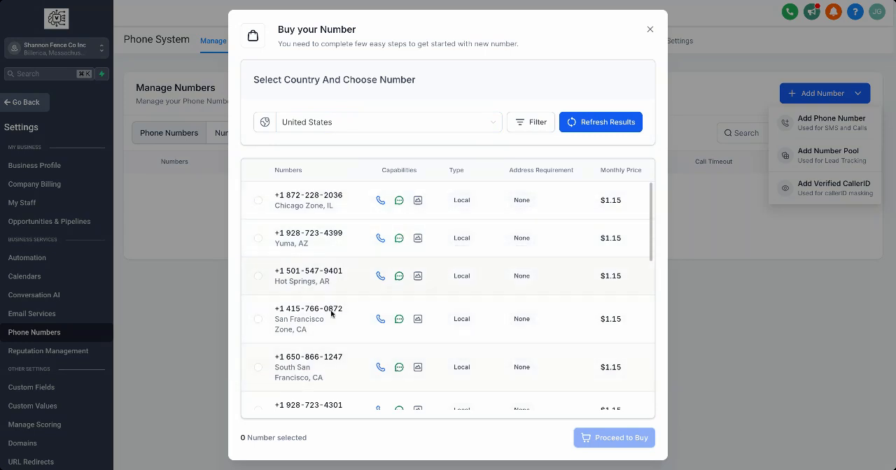
Enter 978 as the digits to look for in the number filter, keeping Number as the provider.
left_click(526, 126)
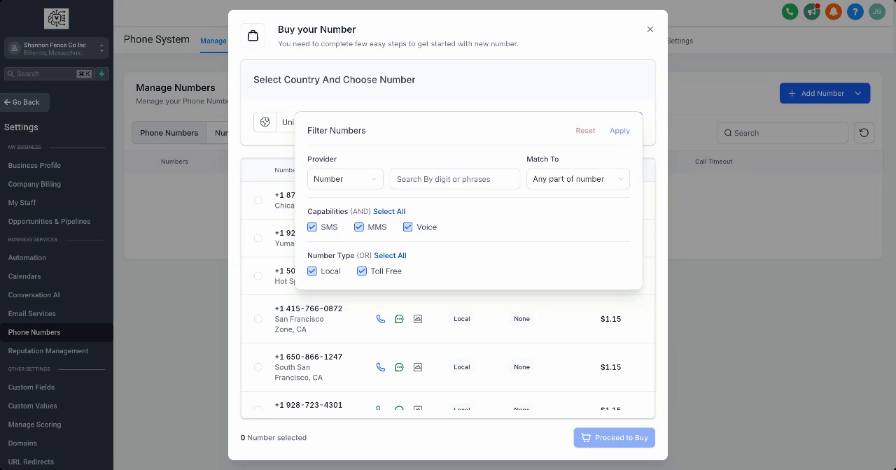
left_click(423, 179)
type("978")
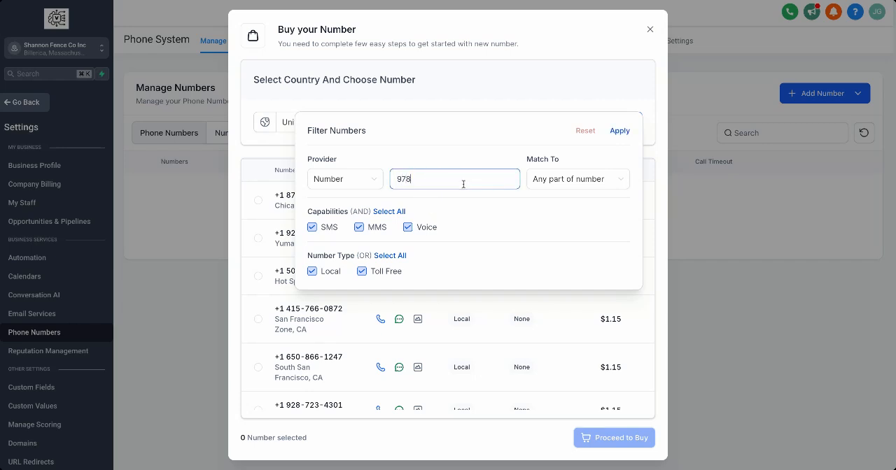
left_click(531, 182)
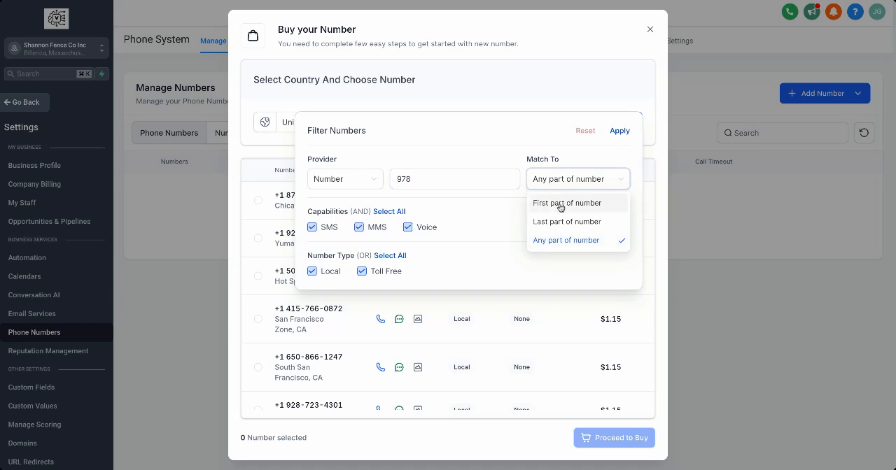
left_click(441, 180)
left_click(378, 185)
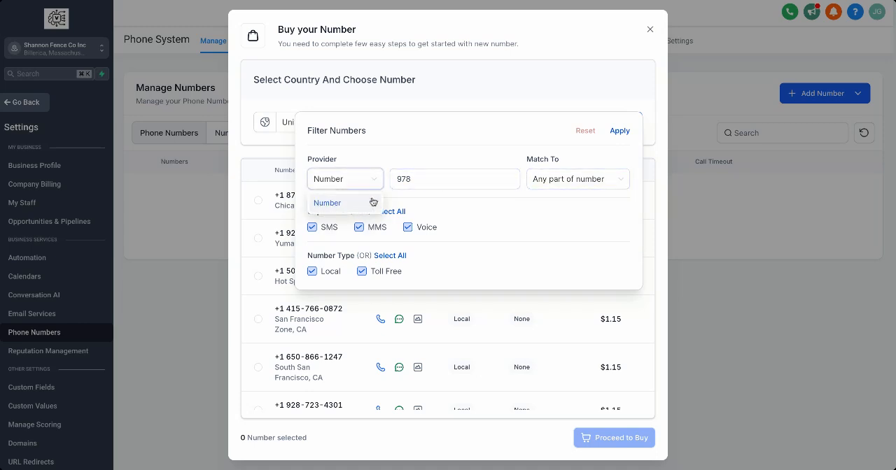
left_click(371, 202)
left_click(436, 184)
Try matching the first part of the number, set the match back to any part of number, and apply the filter.
left_click(536, 185)
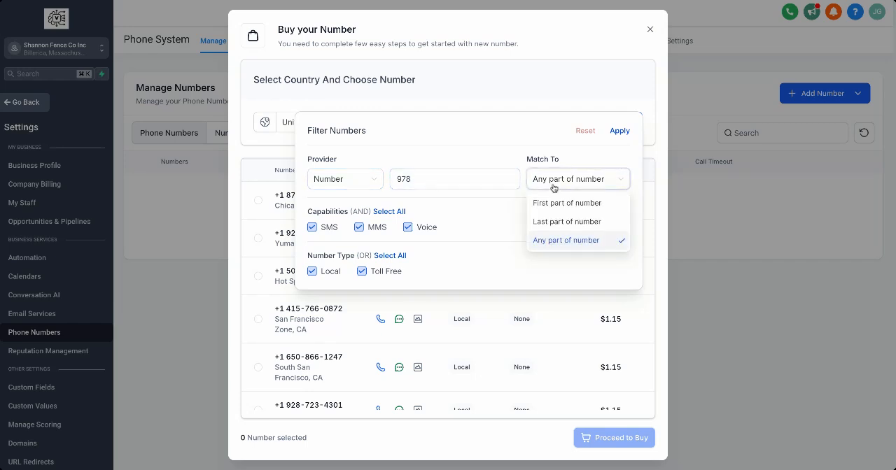
left_click(560, 203)
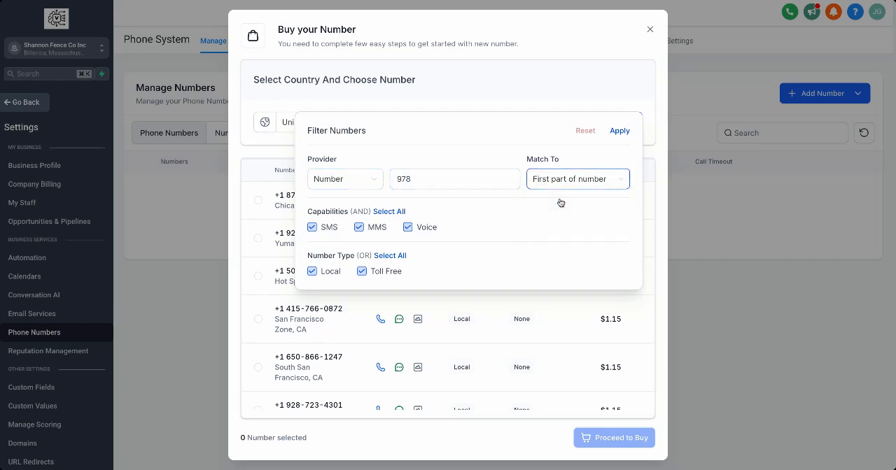
left_click(603, 177)
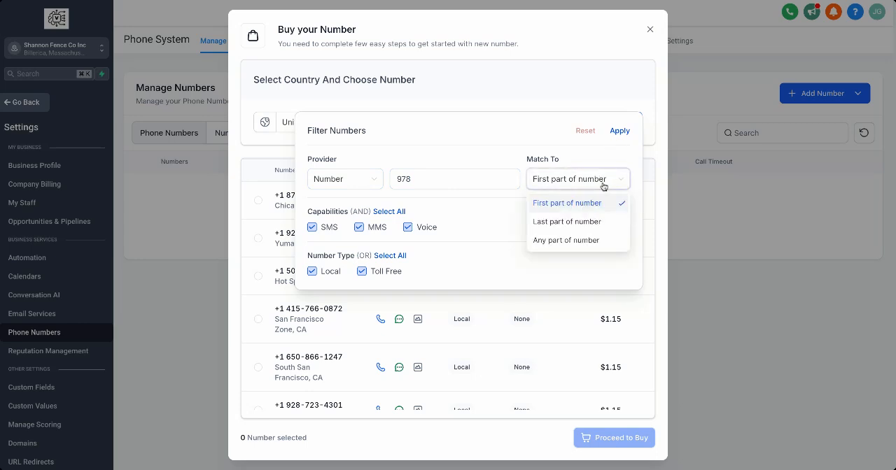
left_click(593, 241)
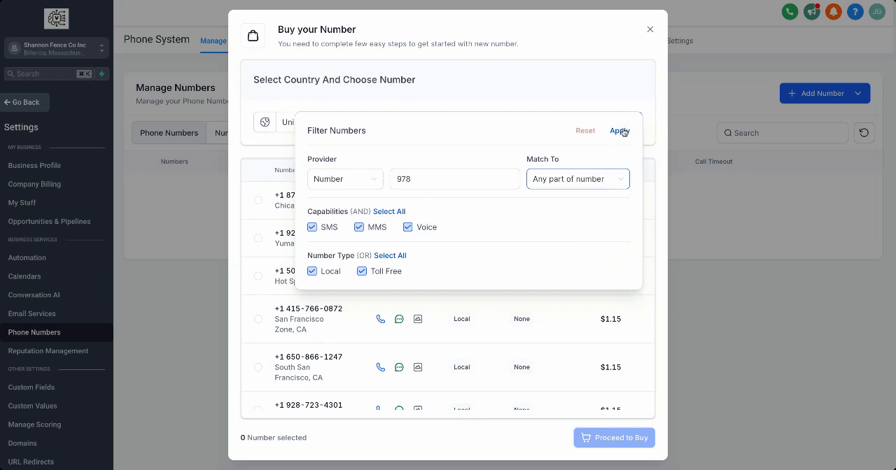
left_click(619, 131)
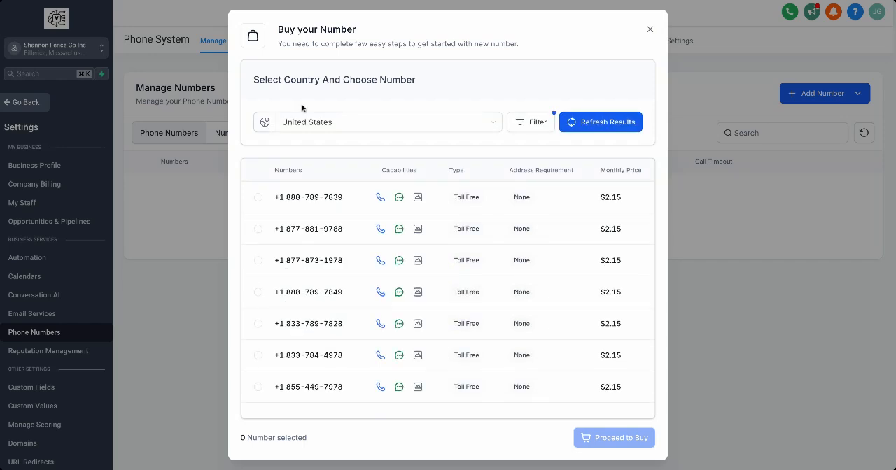
Browse the filtered numbers, reset the number filter, and reopen its settings.
scroll(346, 237, "down", 5)
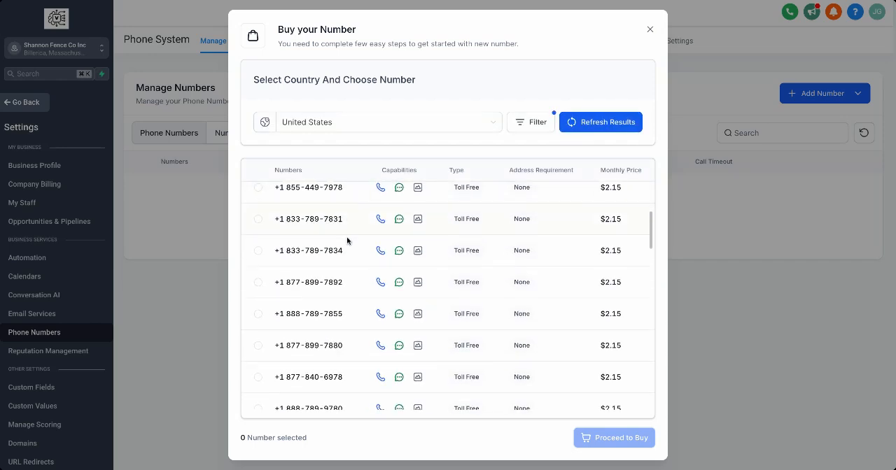
scroll(347, 237, "up", 5)
left_click(480, 125)
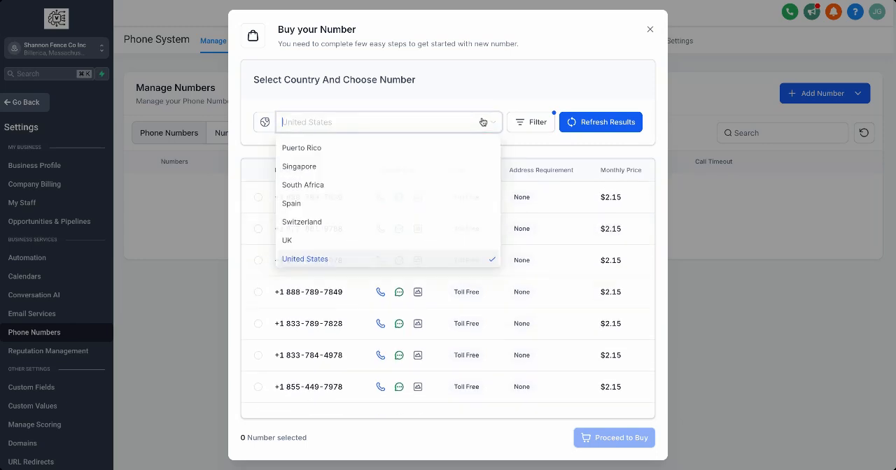
left_click(517, 124)
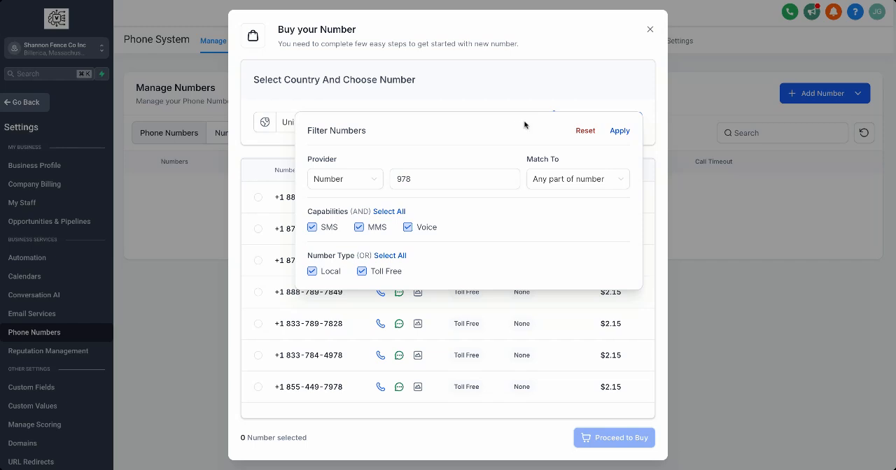
left_click(581, 132)
left_click(545, 125)
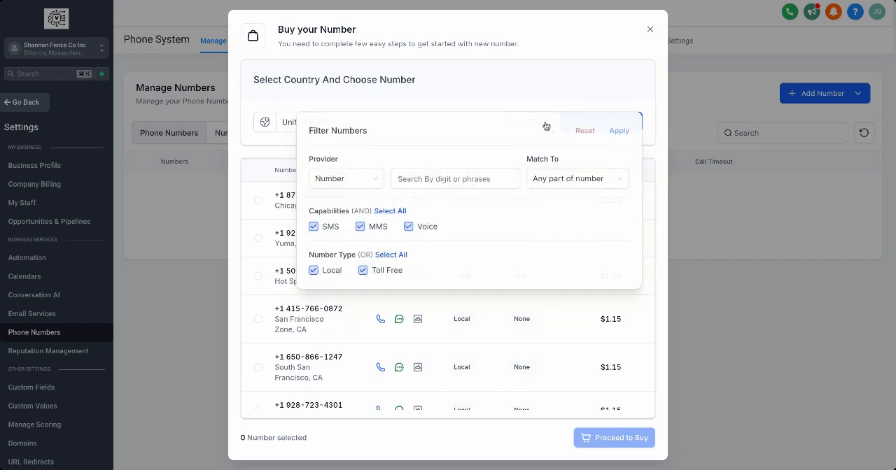
Filter the United States numbers by 978 in any part of the number and browse the available numbers.
left_click(407, 184)
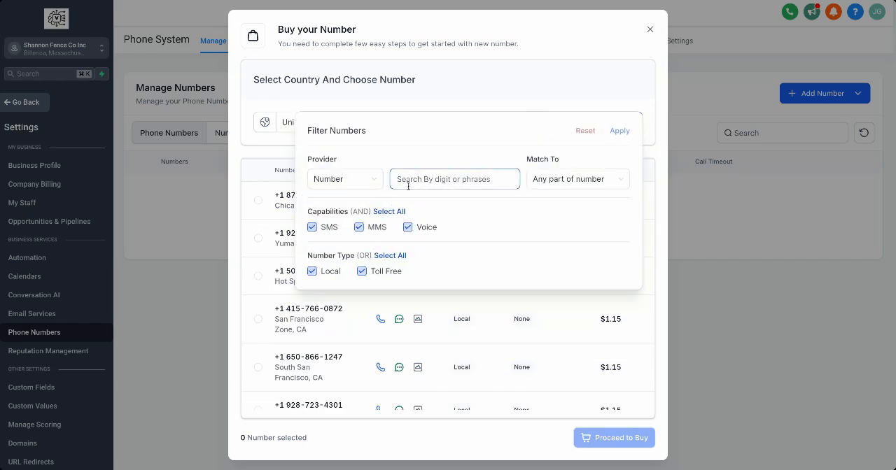
left_click(431, 67)
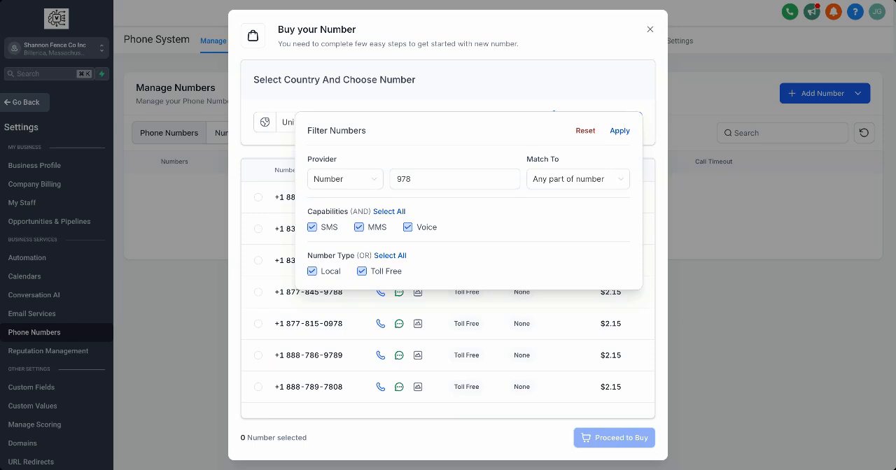
left_click(447, 178)
left_click(618, 132)
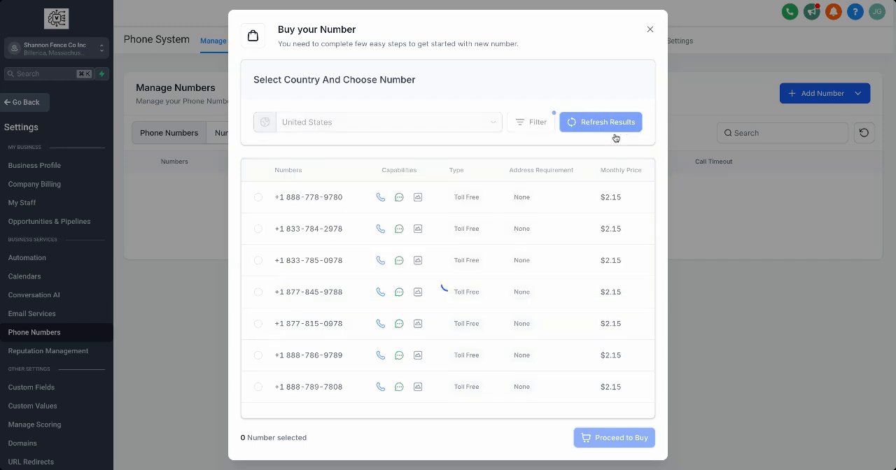
scroll(378, 228, "down", 3)
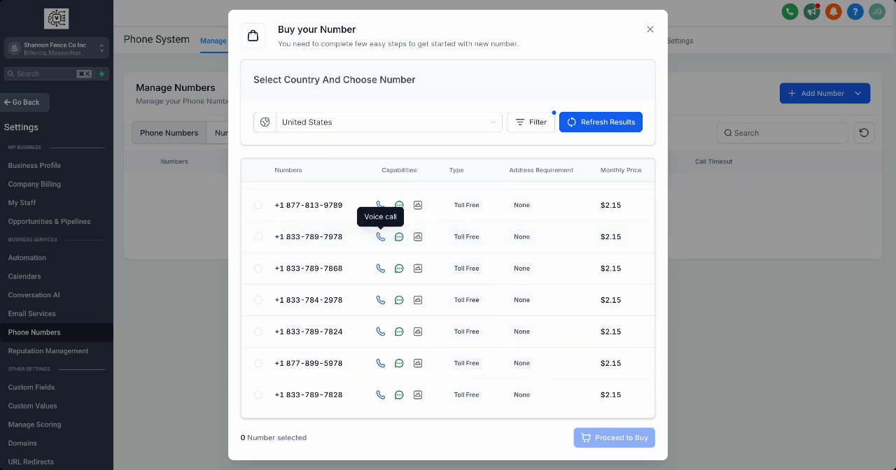
Find the local Rockport, MA number that has area code 978 and also ends in 978, and buy it.
scroll(354, 336, "down", 1)
scroll(353, 335, "down", 8)
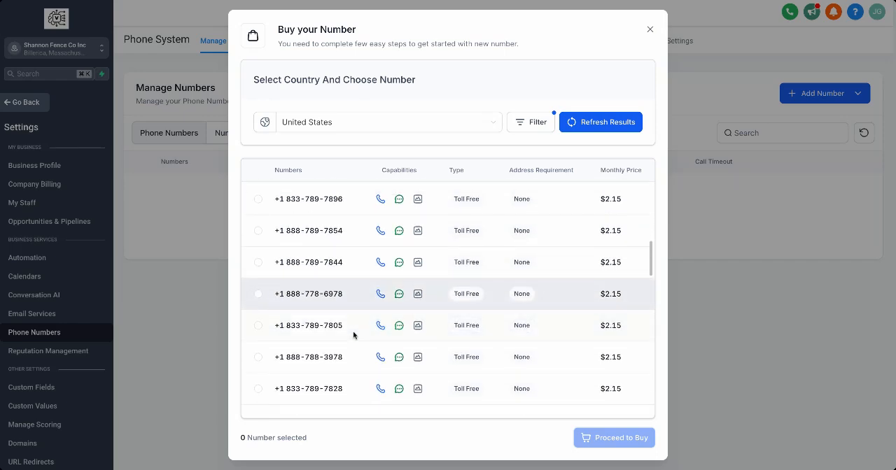
scroll(353, 322, "down", 6)
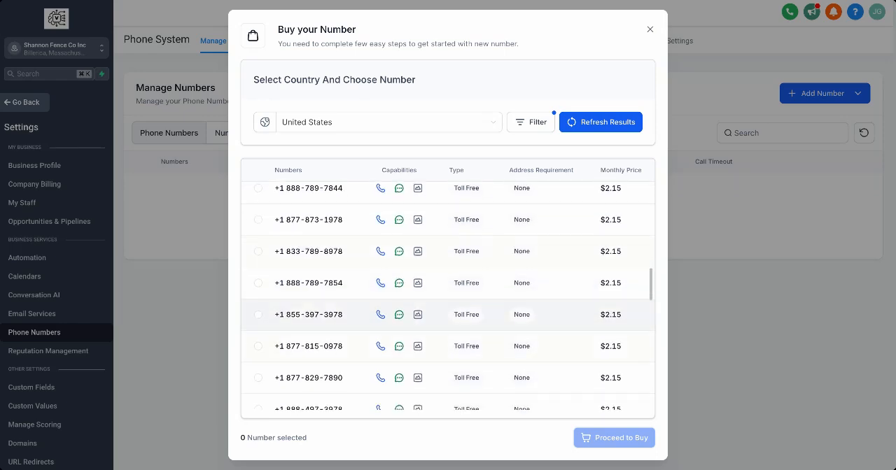
scroll(283, 293, "down", 5)
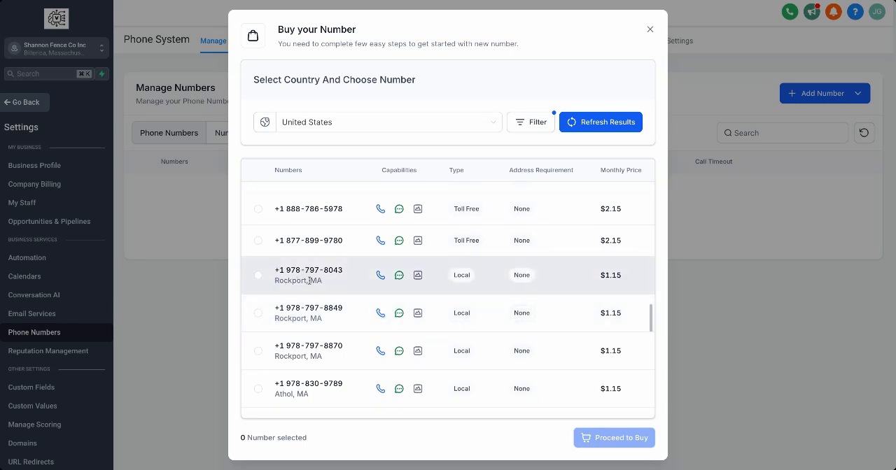
scroll(290, 317, "down", 1)
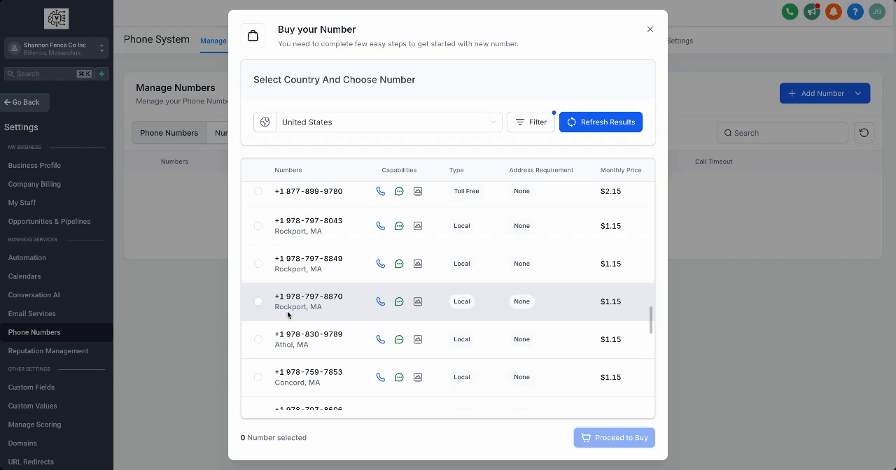
scroll(300, 308, "down", 2)
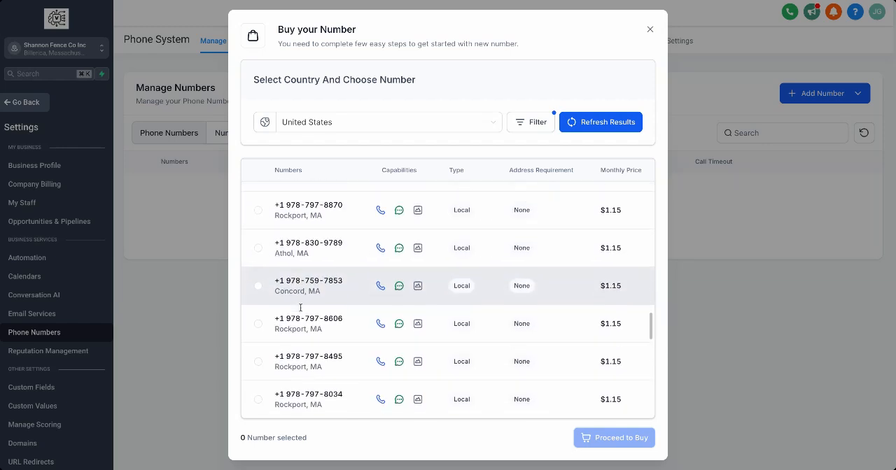
scroll(301, 308, "down", 3)
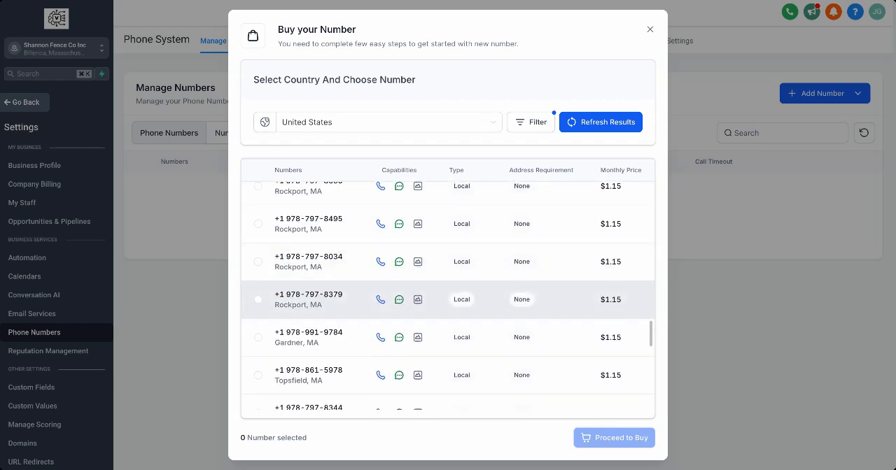
scroll(300, 299, "down", 5)
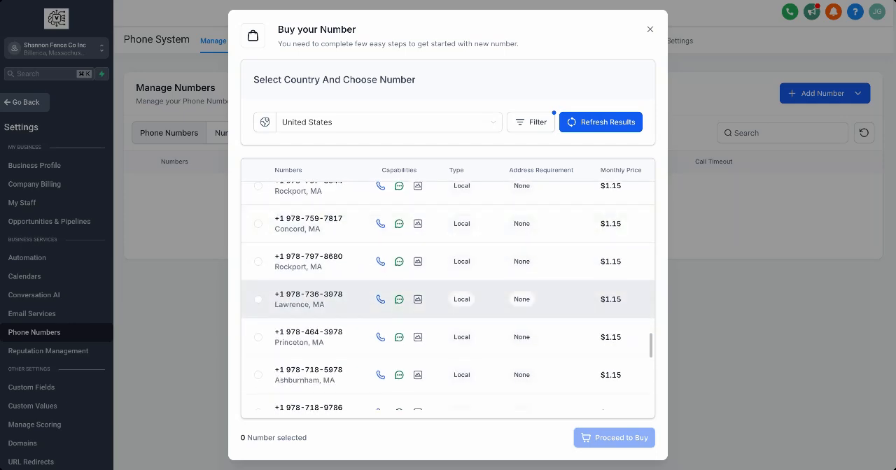
scroll(300, 308, "down", 4)
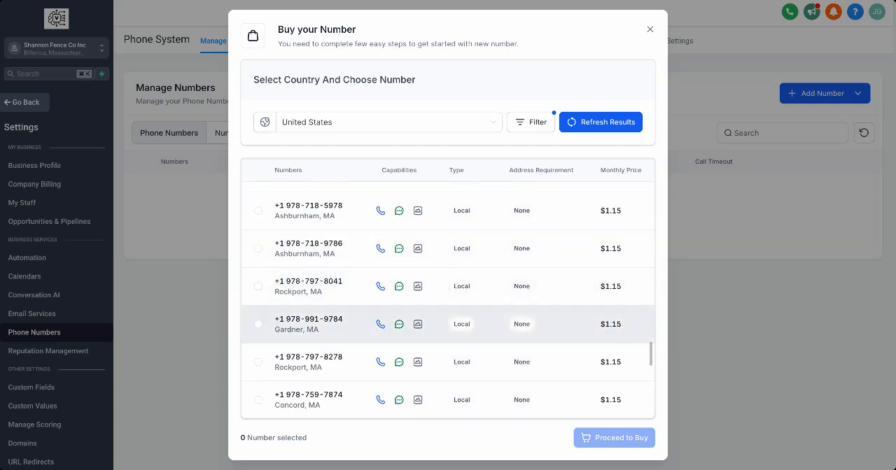
scroll(300, 324, "down", 4)
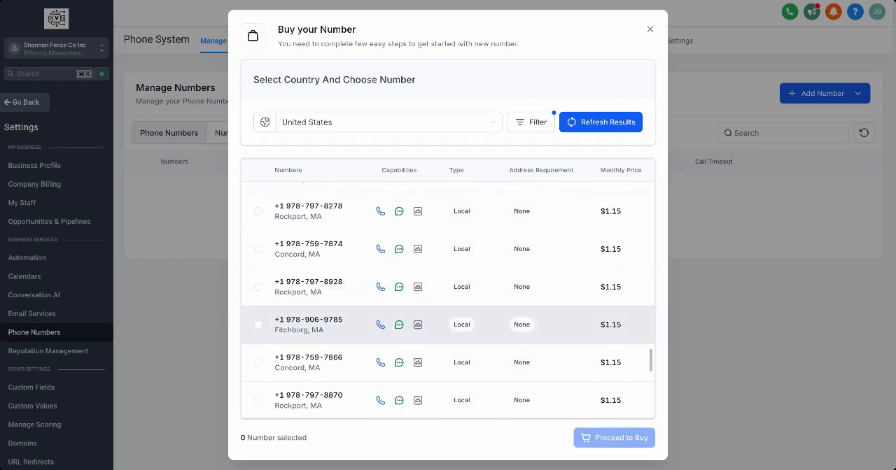
scroll(300, 308, "up", 5)
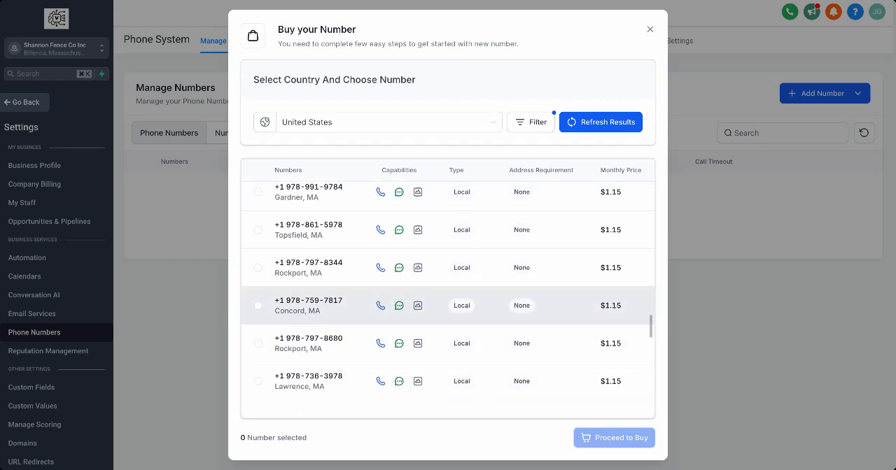
scroll(300, 306, "up", 3)
scroll(300, 311, "down", 9)
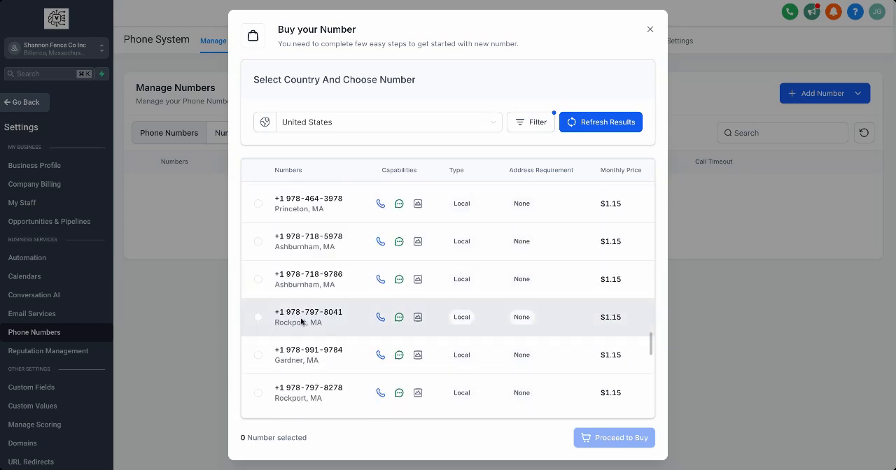
scroll(301, 357, "down", 1)
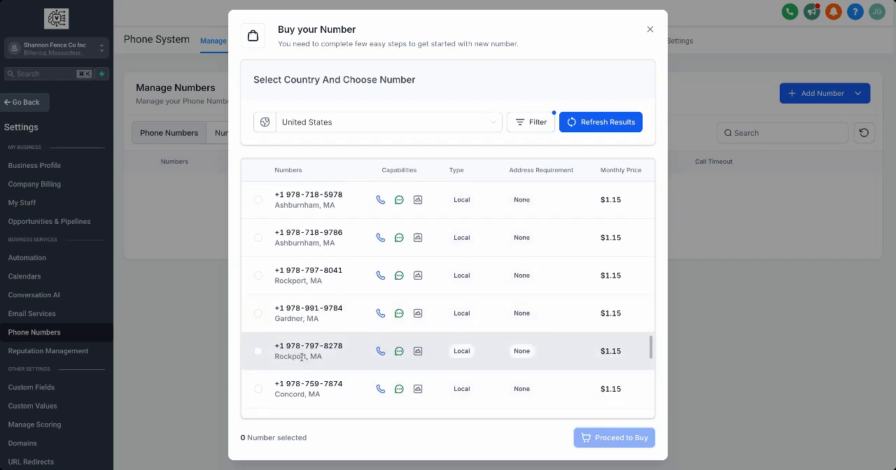
scroll(301, 350, "down", 3)
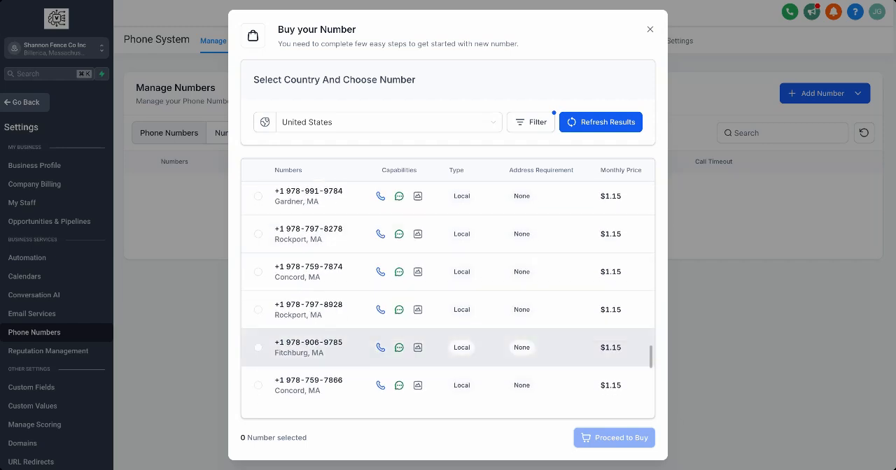
scroll(301, 354, "down", 5)
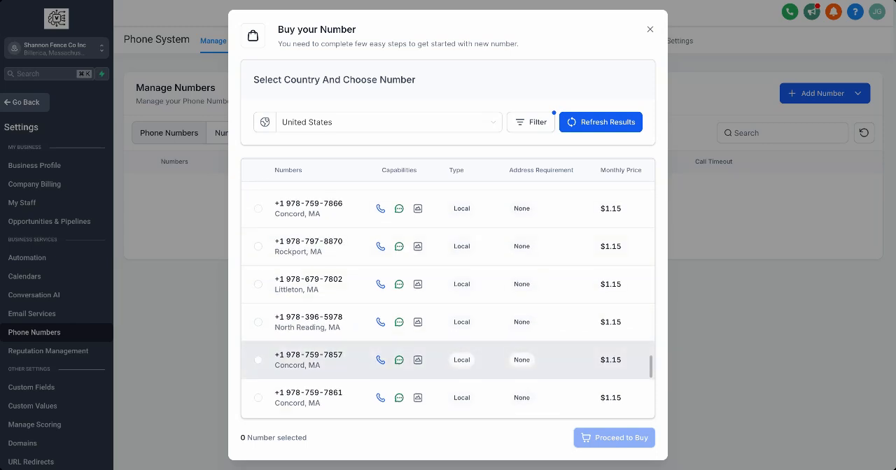
scroll(301, 359, "down", 4)
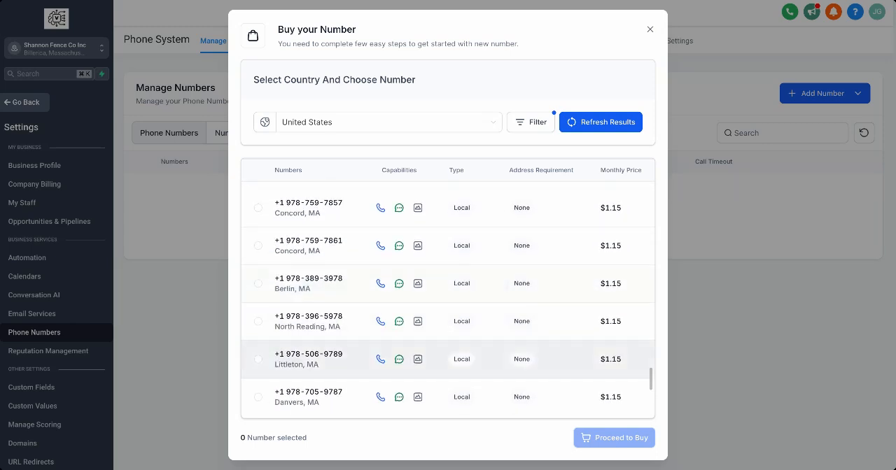
scroll(301, 359, "down", 6)
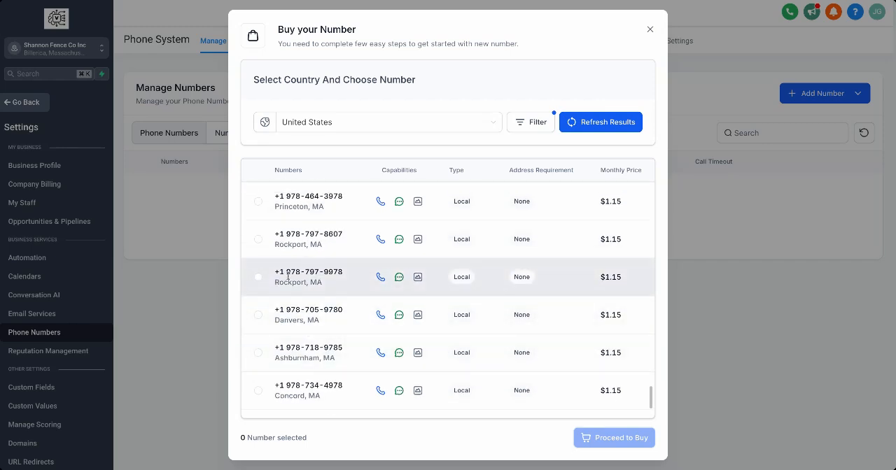
left_click(258, 278)
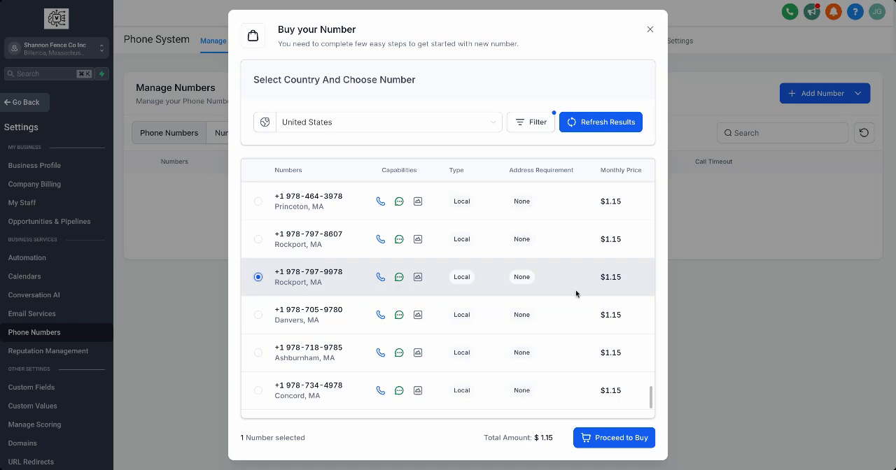
left_click(618, 437)
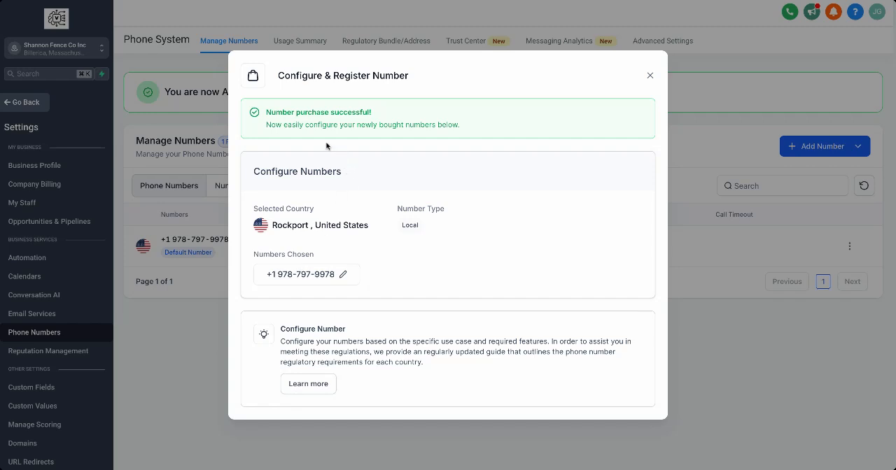
Open the configuration of the purchased number and fill in the phone number its calls are forwarded to.
left_click(316, 385)
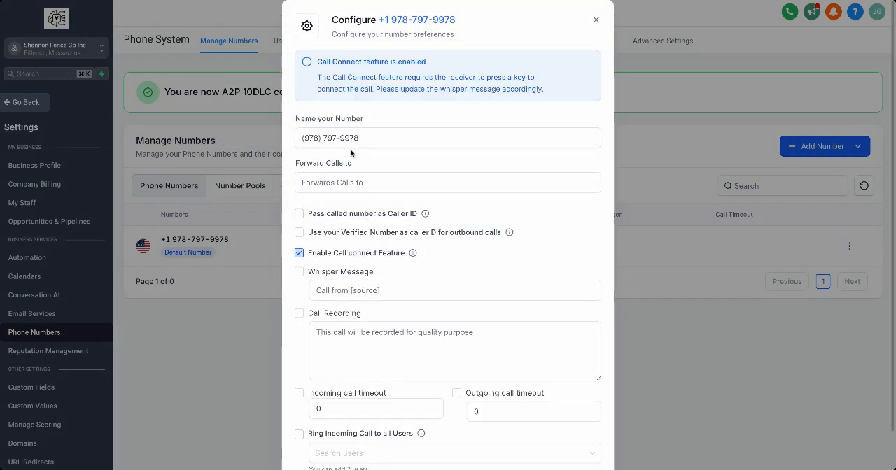
left_click(345, 179)
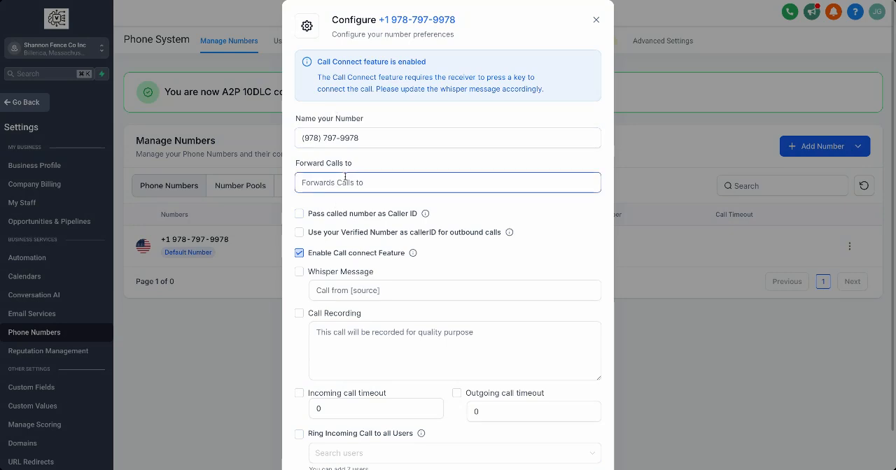
key("ctrl+v")
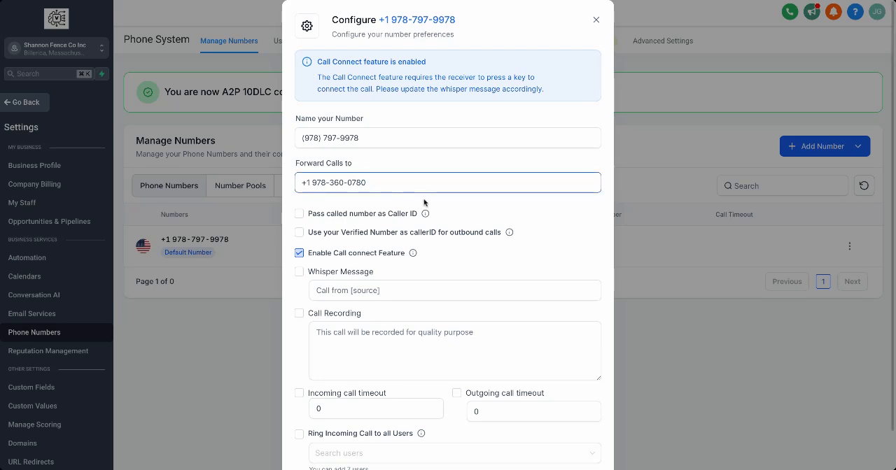
Enable the whisper message and turn off the call connect feature for the purchased number.
left_click(301, 273)
left_click(348, 289)
scroll(350, 289, "down", 1)
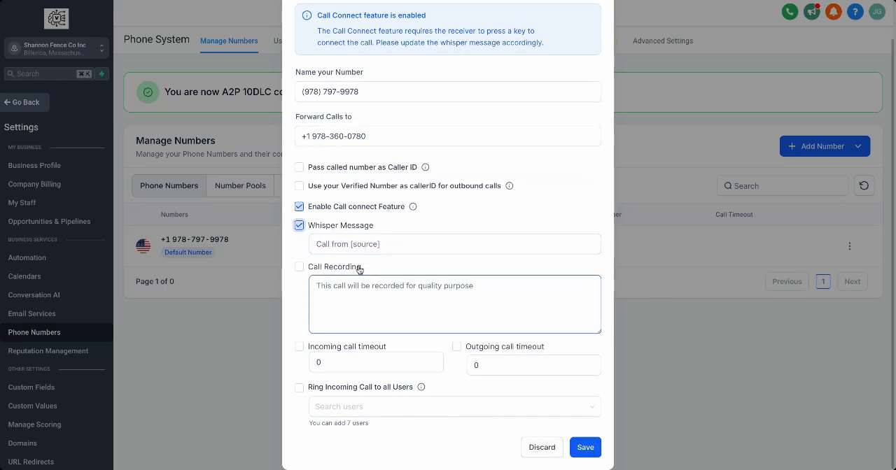
left_click(300, 206)
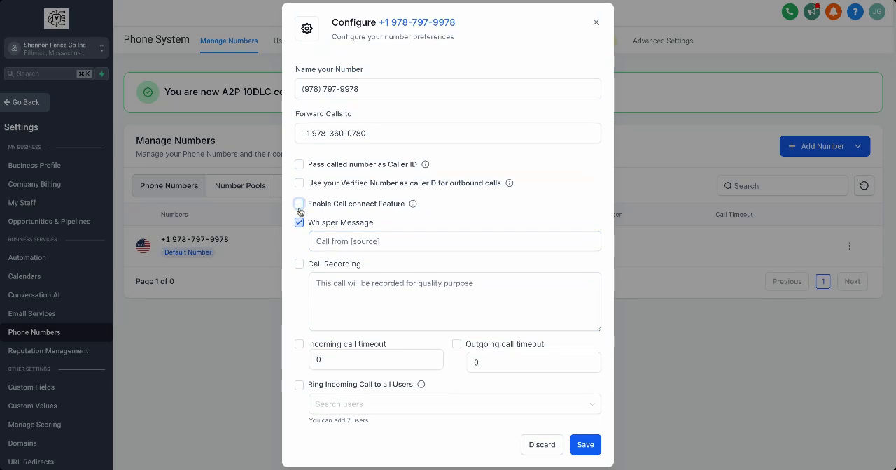
Set the whisper message text to "Call from Shannon Fence".
left_click(395, 244)
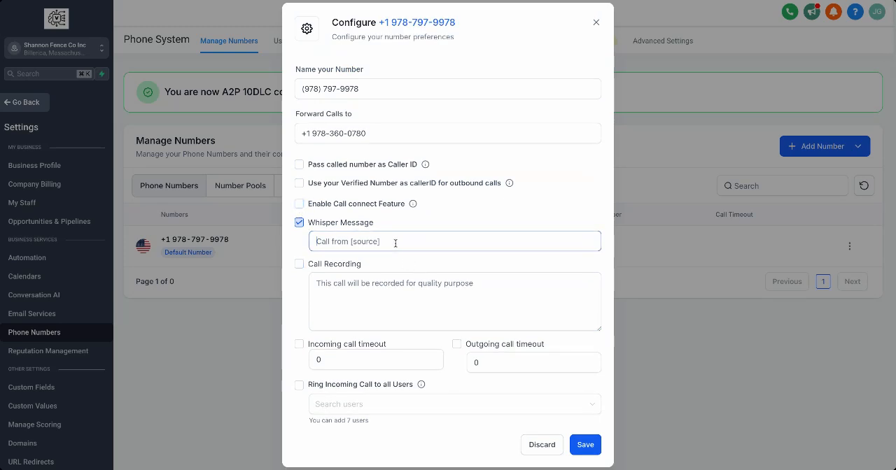
type("Call from")
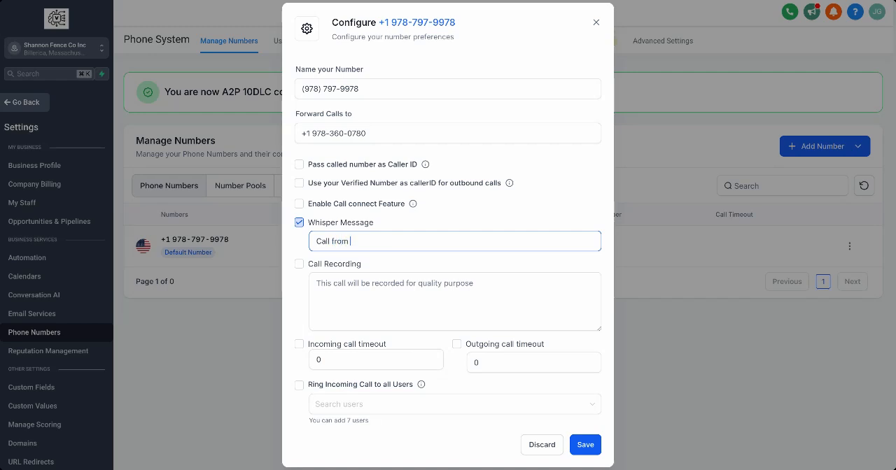
type(" Shannon Fnece")
key("BackSpace")
key("BackSpace")
key("BackSpace")
key("BackSpace")
type("ence")
Enable call recording with a single period "." as its announcement text and save the number's configuration.
left_click(382, 277)
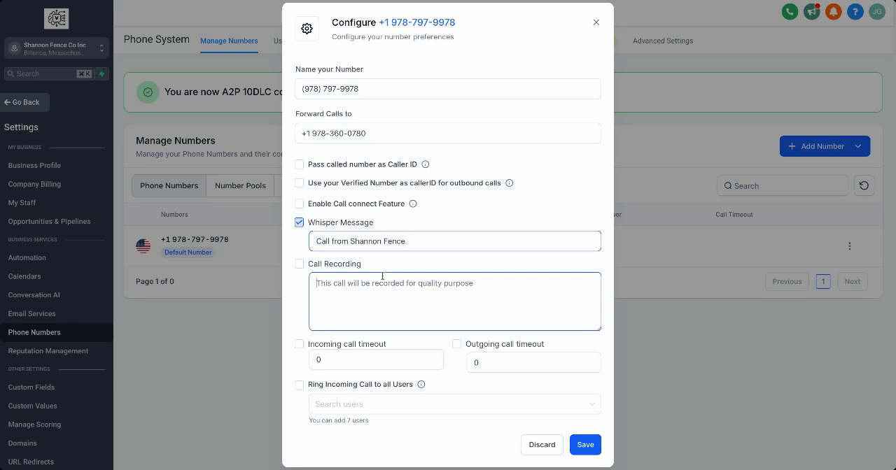
left_click(317, 267)
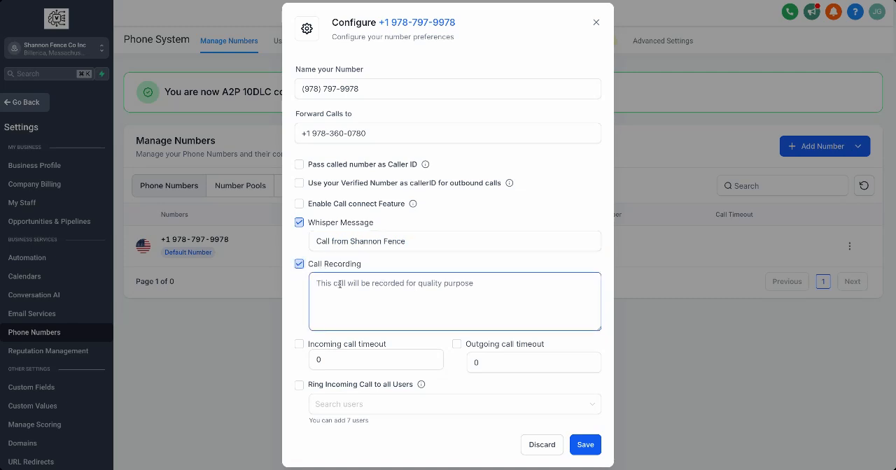
type(".")
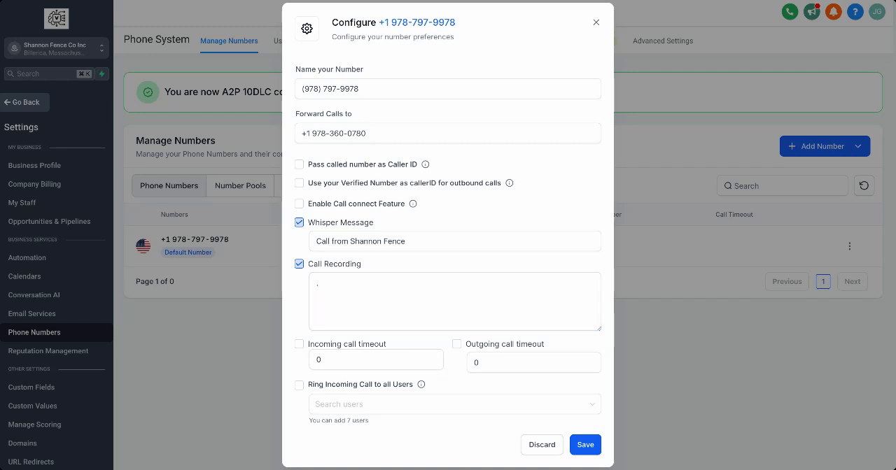
left_click(382, 302)
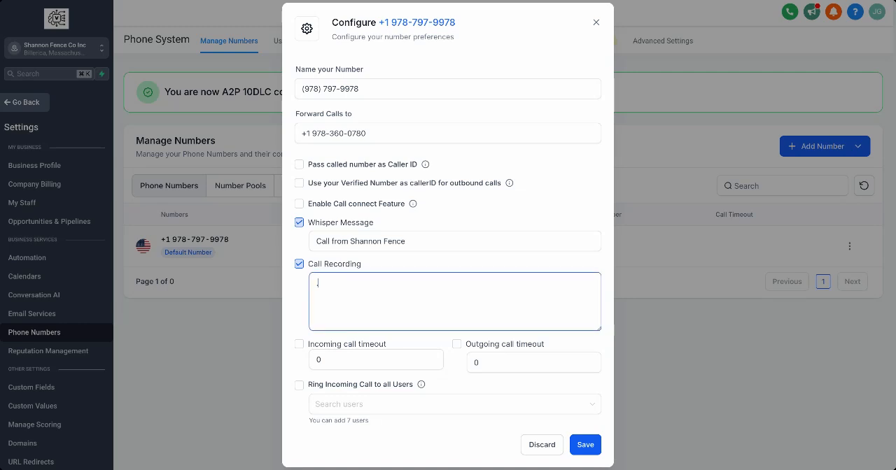
left_click(585, 445)
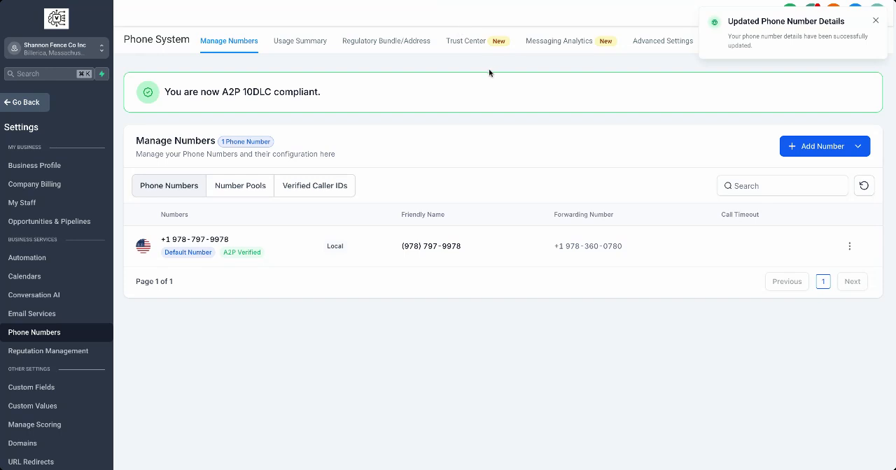
Check the A2P brand and campaign status in the Trust Center and return to the sub-account's dashboard.
left_click(470, 48)
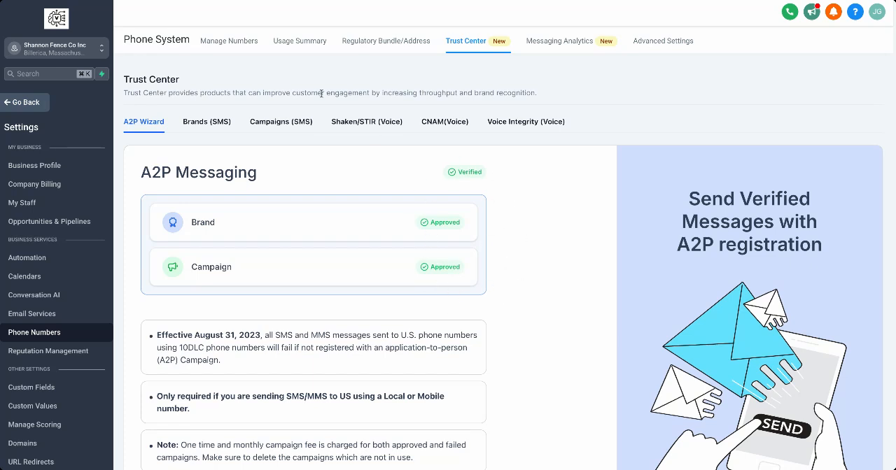
left_click(245, 51)
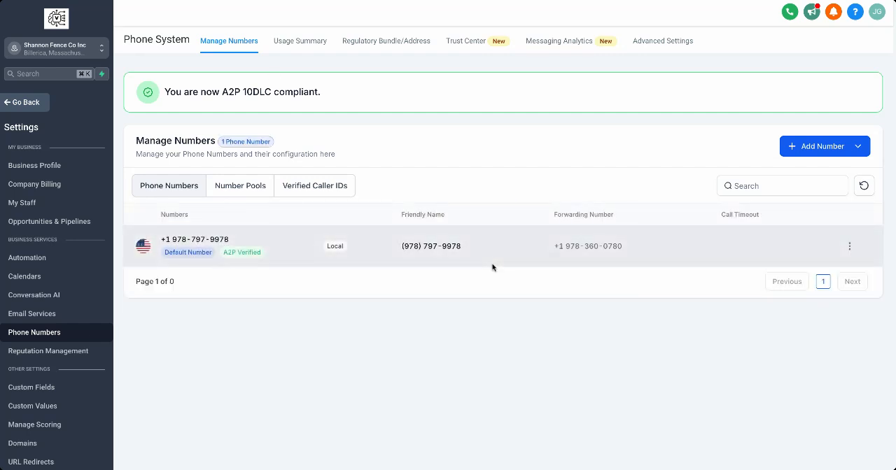
left_click(33, 103)
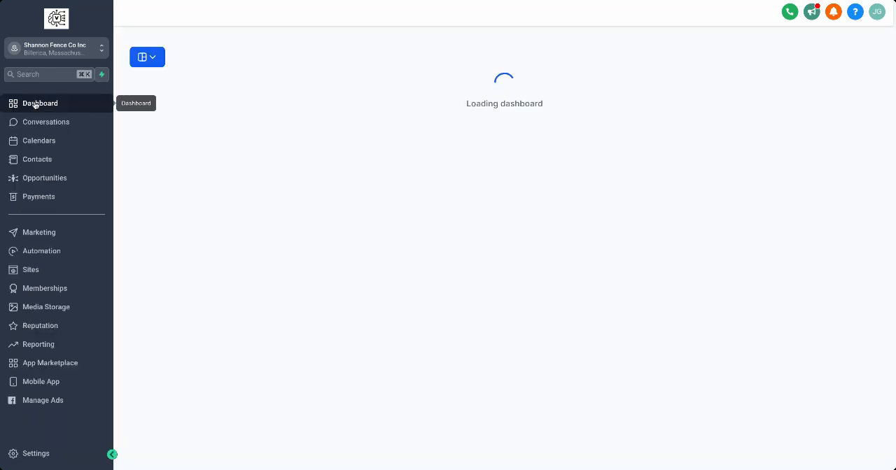